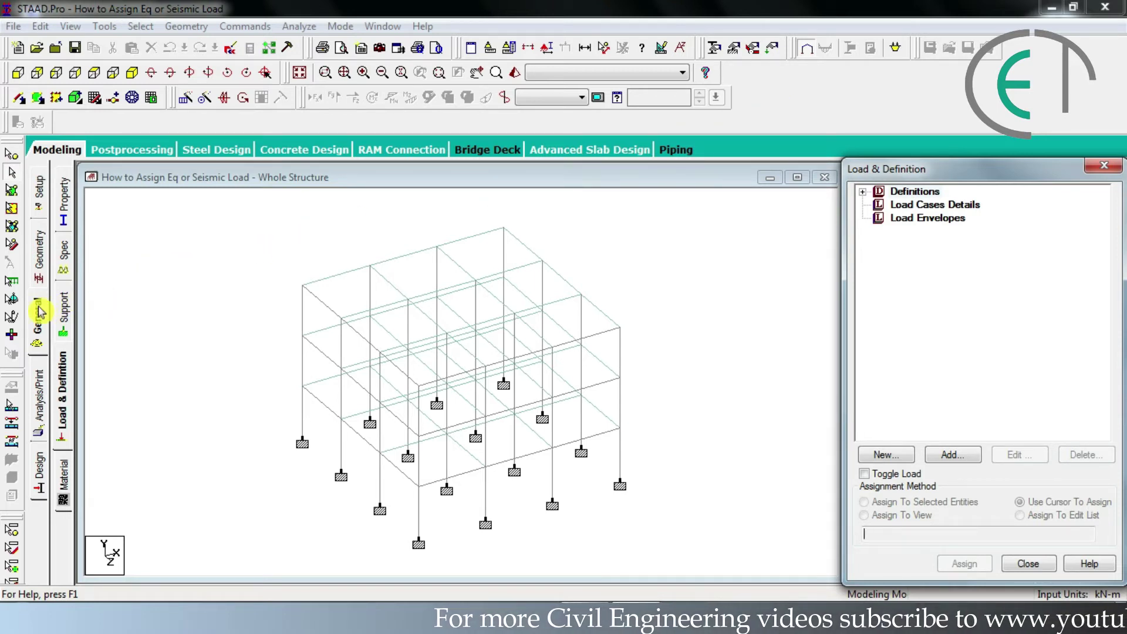
Step: Start a new seismic definition under the load definitions and set its code type to IS 1893 - 2002
{"action": "left_click", "coordinate": [61, 378]}
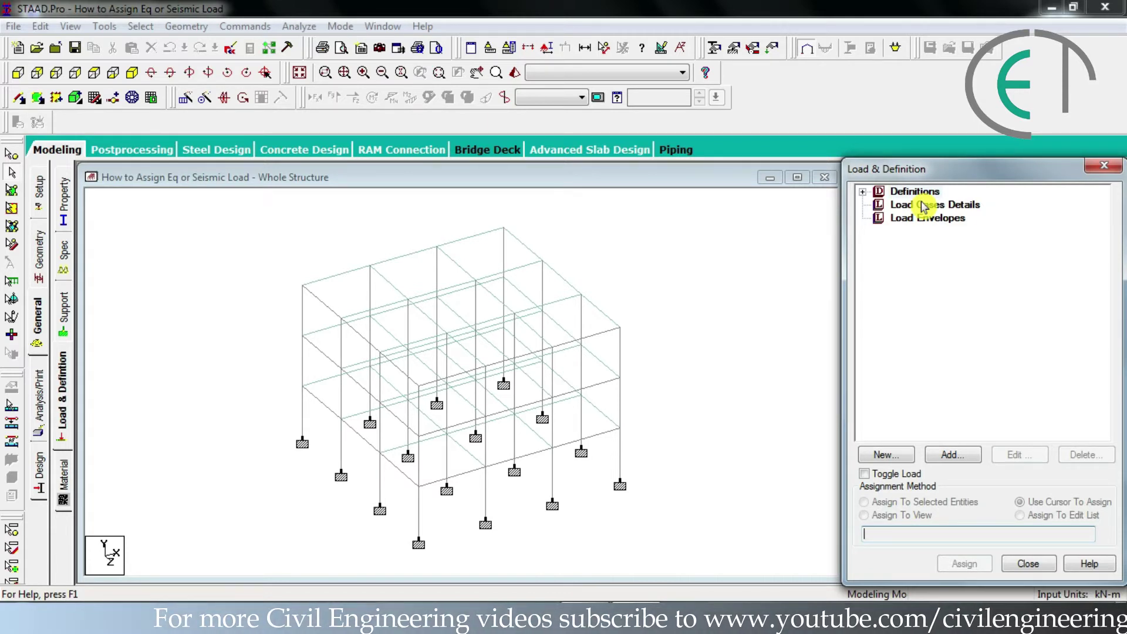
{"action": "double_click", "coordinate": [872, 196]}
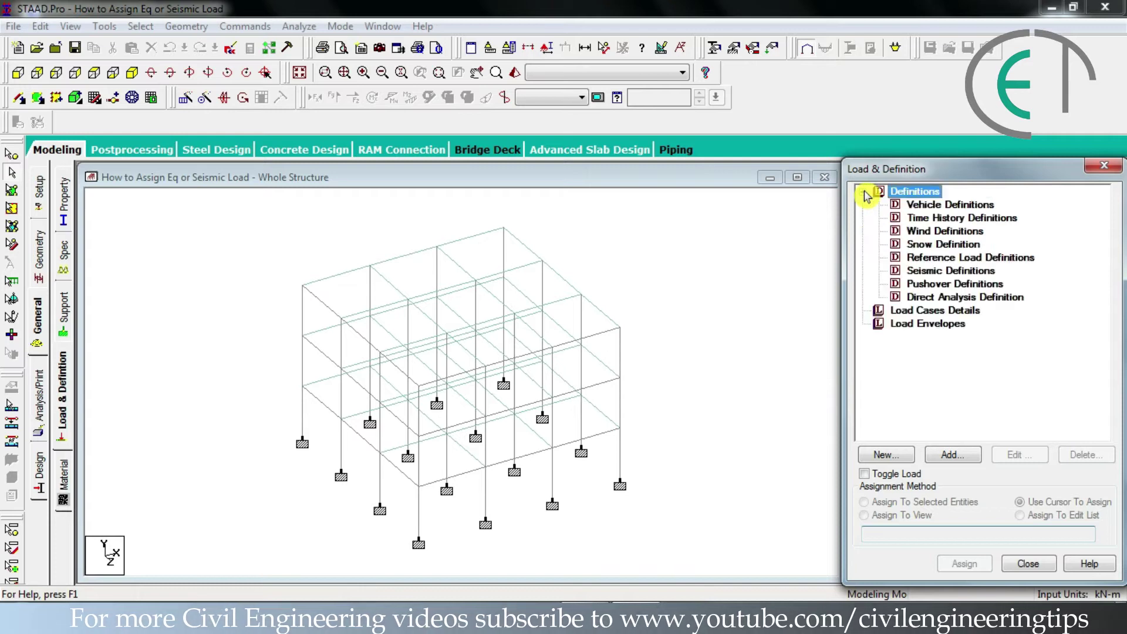
{"action": "left_click", "coordinate": [935, 272]}
{"action": "left_click", "coordinate": [966, 456]}
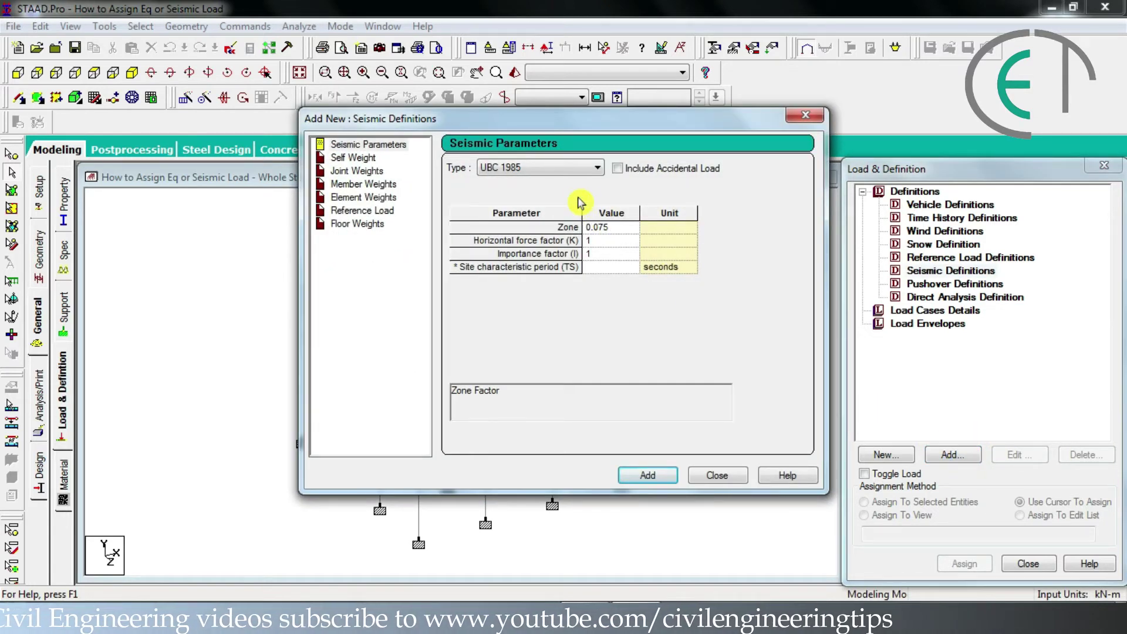
{"action": "left_click", "coordinate": [565, 171]}
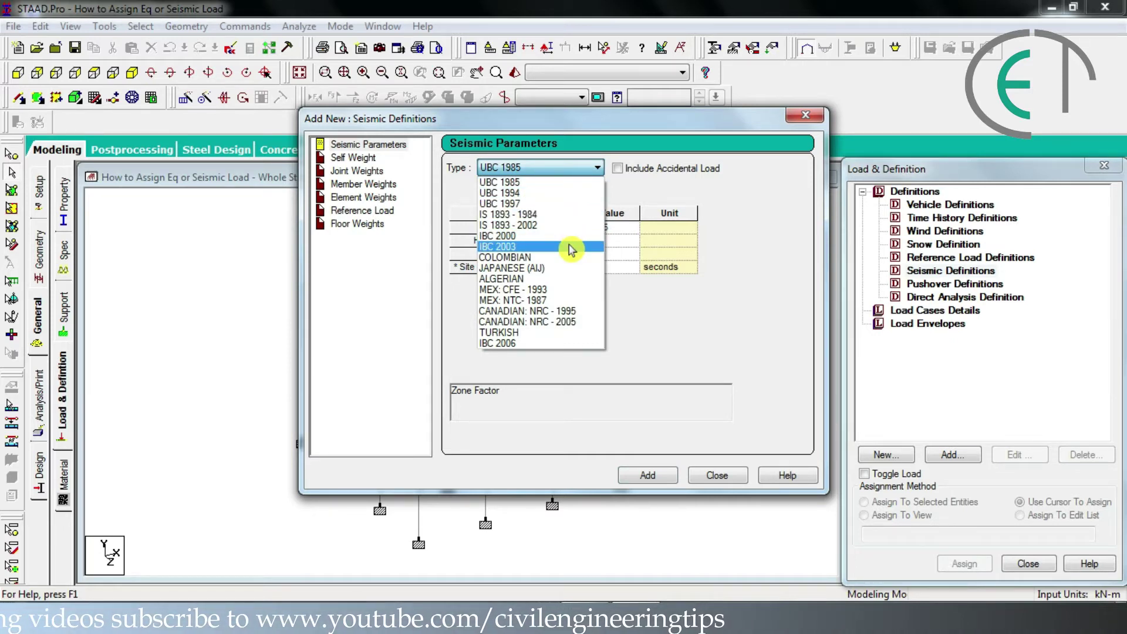
{"action": "left_click", "coordinate": [543, 229]}
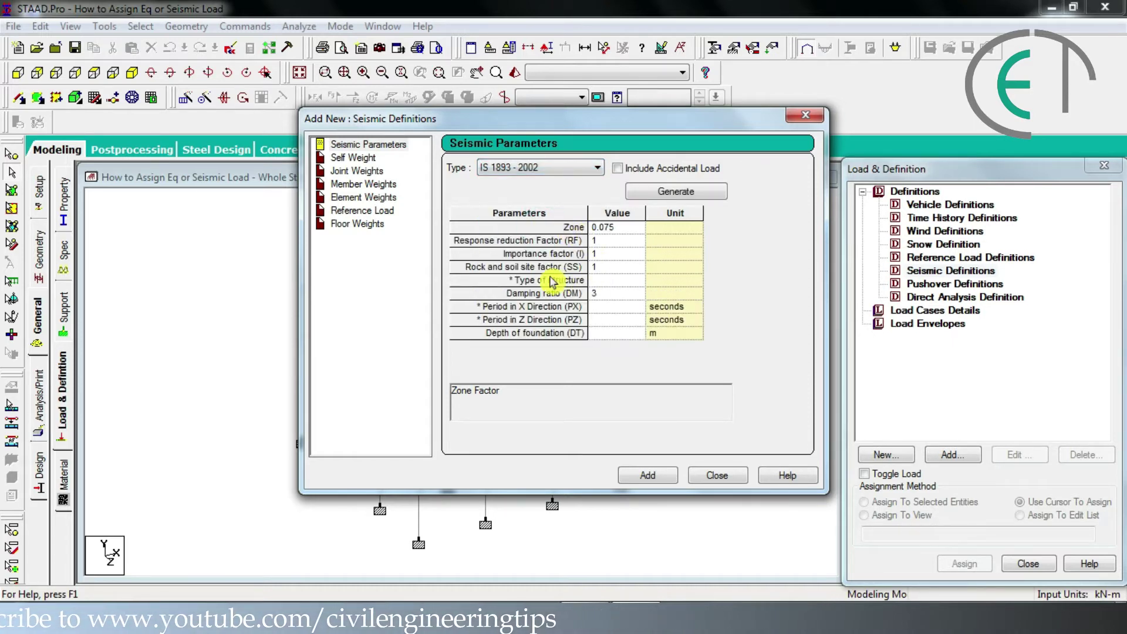
Step: Open the IS 1893 parameter generator and define the zone factor by zone, using zone V
{"action": "left_click", "coordinate": [610, 269]}
{"action": "type", "text": "1"}
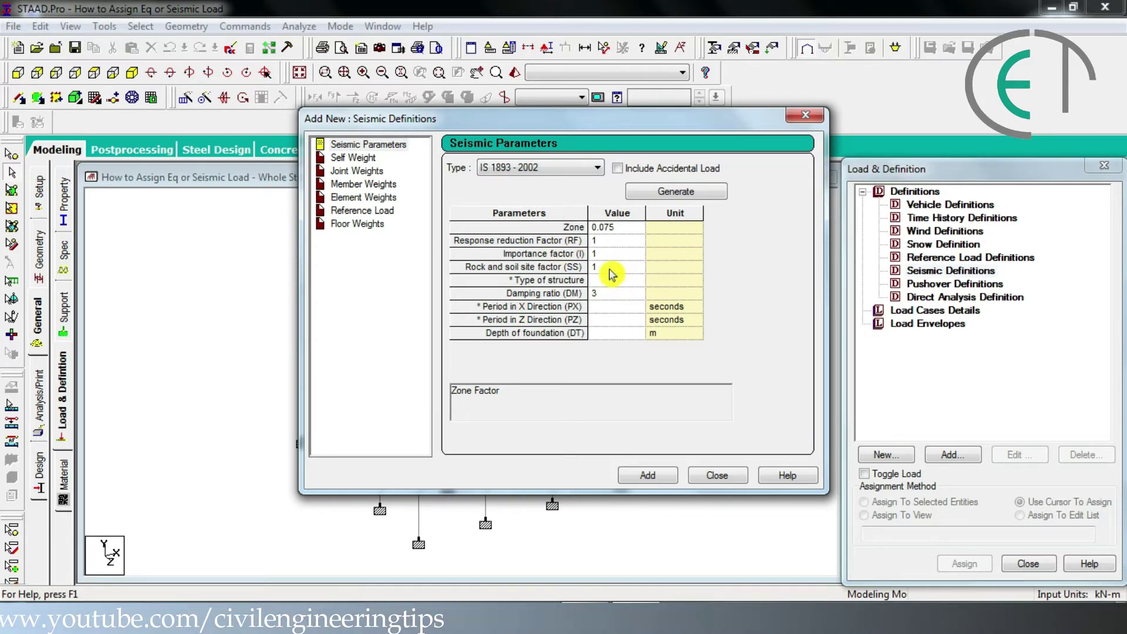
{"action": "left_click", "coordinate": [657, 193]}
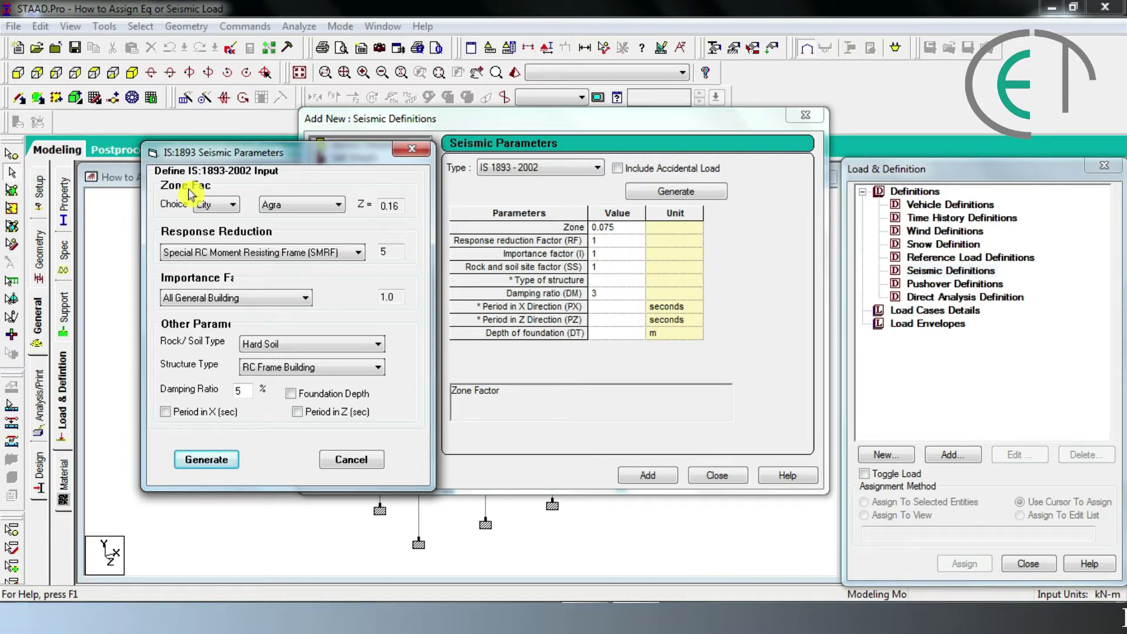
{"action": "left_click", "coordinate": [212, 205]}
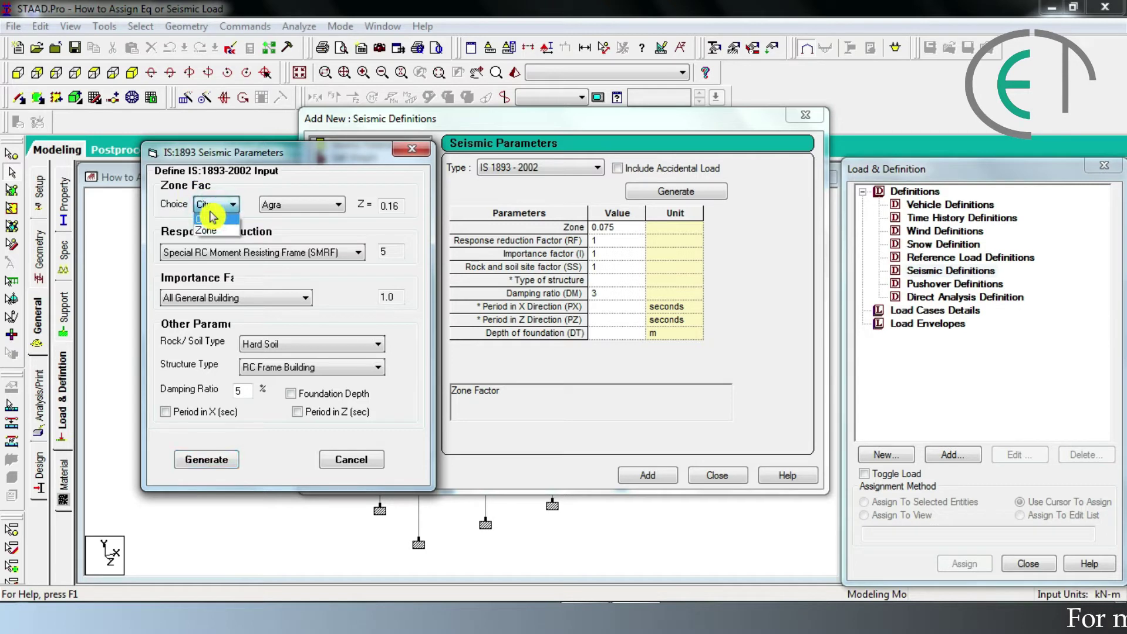
{"action": "left_click", "coordinate": [209, 230]}
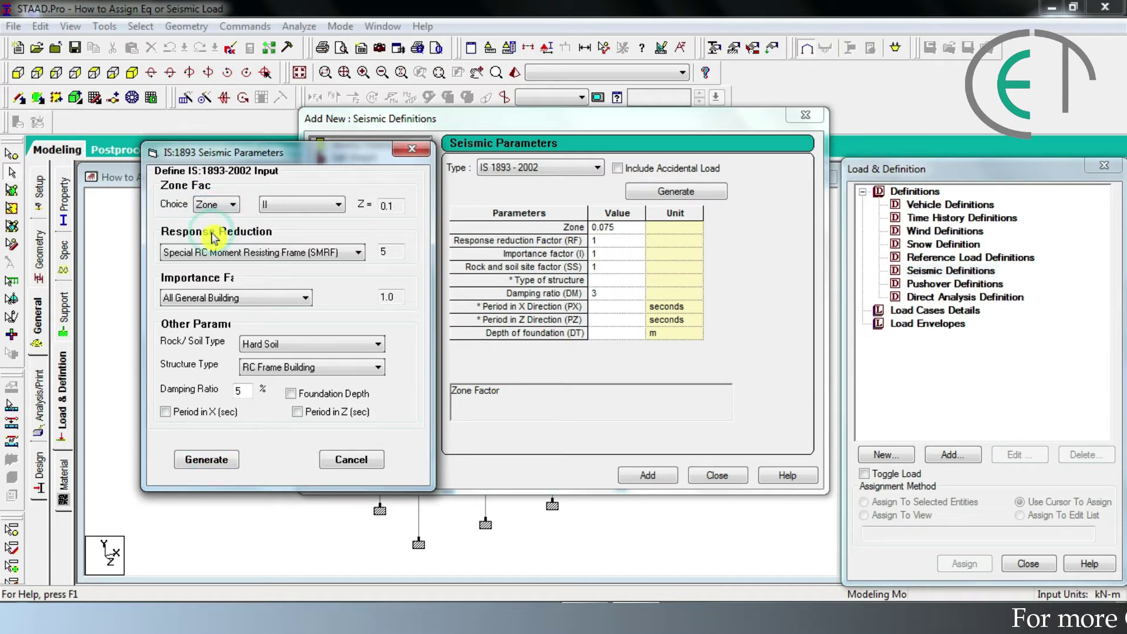
{"action": "left_click", "coordinate": [262, 211]}
{"action": "left_click", "coordinate": [271, 257]}
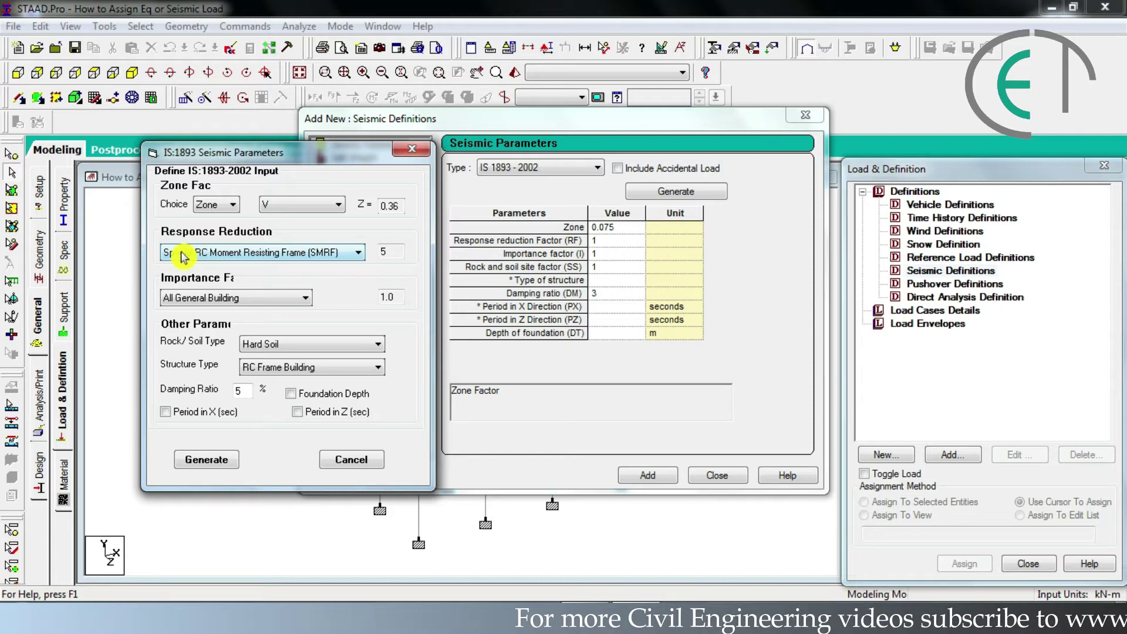
Step: Try Ordinary RC Moment Resisting Frame (OMRF) for response reduction and return to Special RC Moment Resisting Frame (SMRF)
{"action": "left_click", "coordinate": [273, 257]}
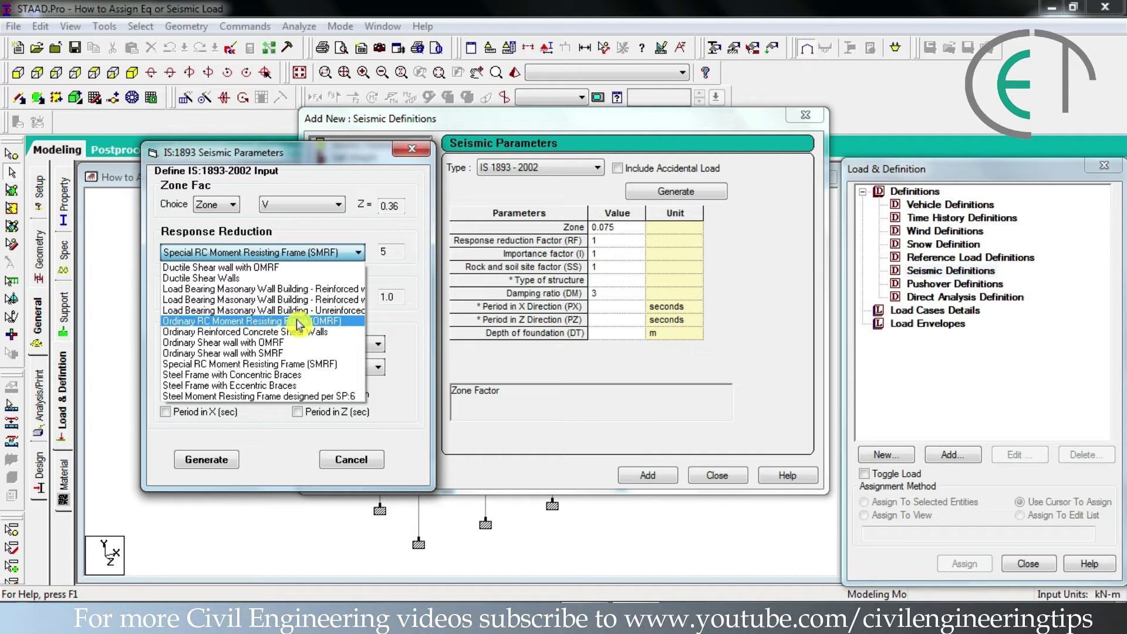
{"action": "left_click", "coordinate": [297, 323]}
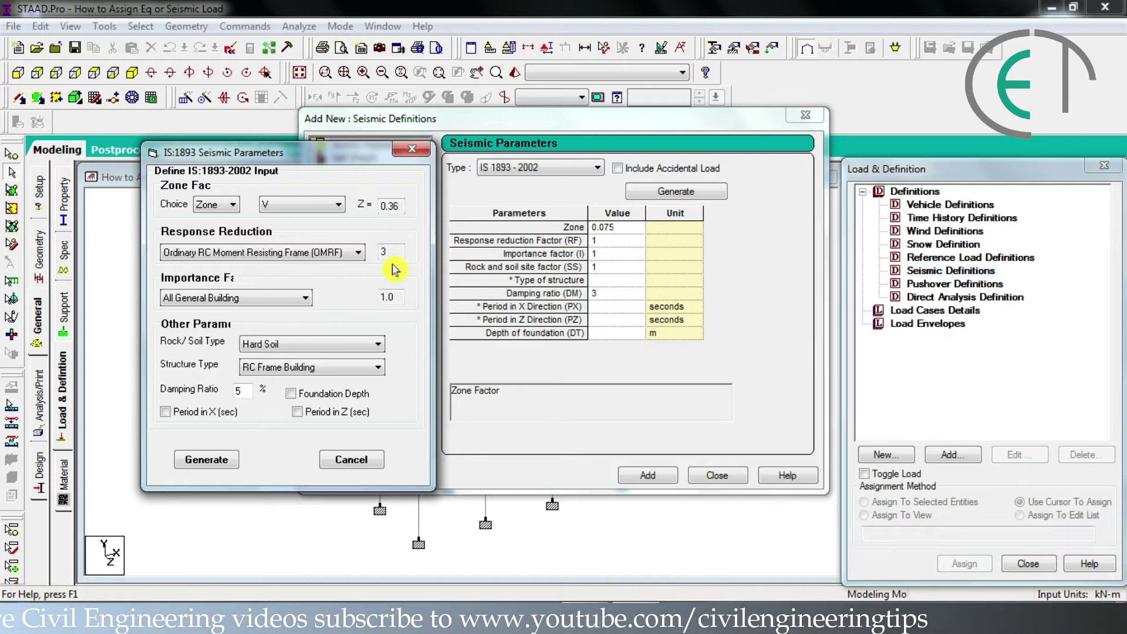
{"action": "left_click", "coordinate": [357, 252]}
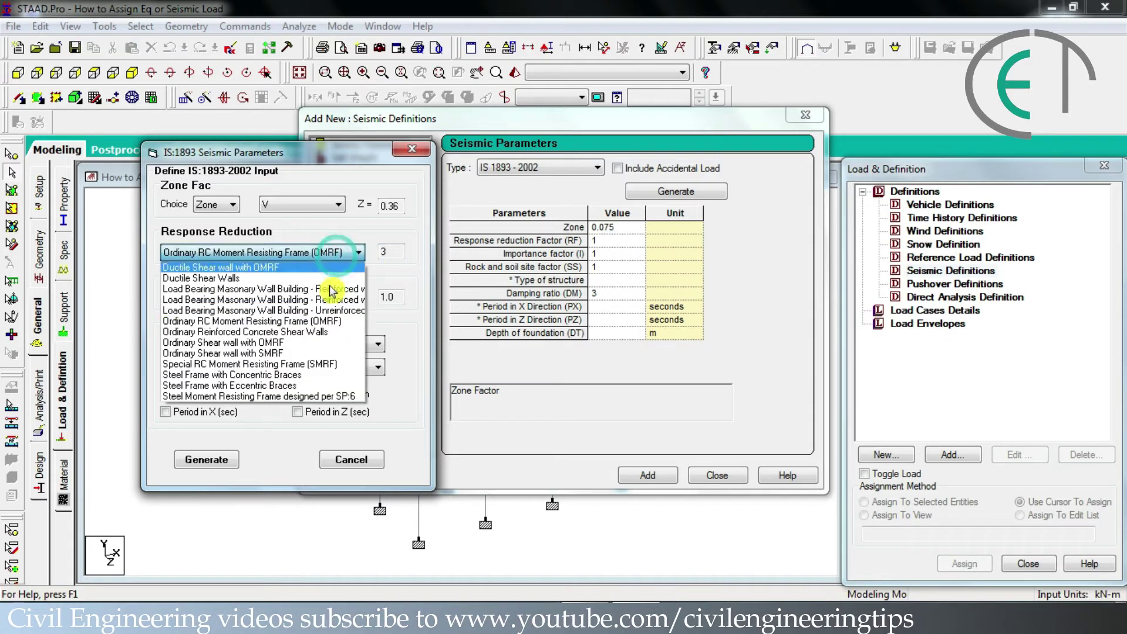
{"action": "left_click", "coordinate": [300, 365]}
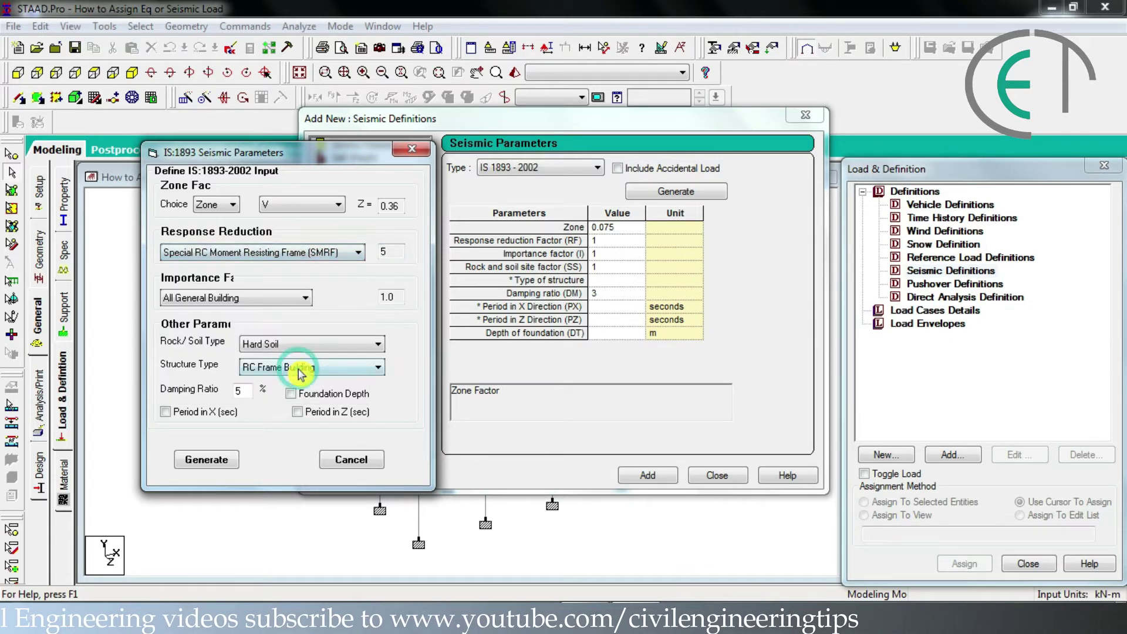
Step: Try Important Building for the importance factor and return to All General Building
{"action": "left_click", "coordinate": [260, 300]}
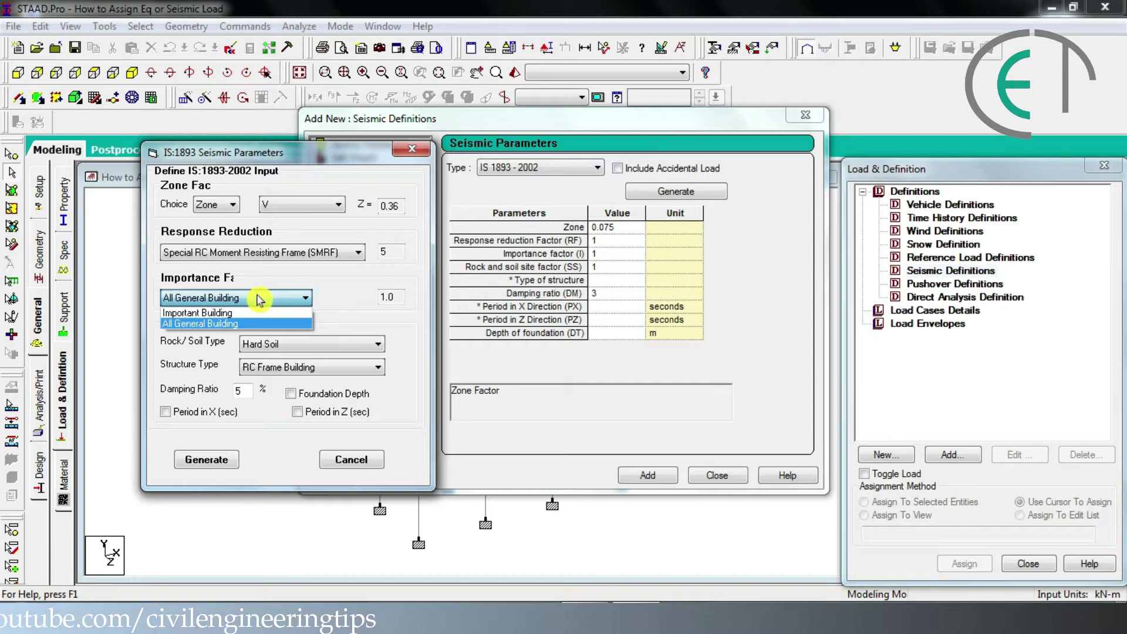
{"action": "left_click", "coordinate": [260, 313]}
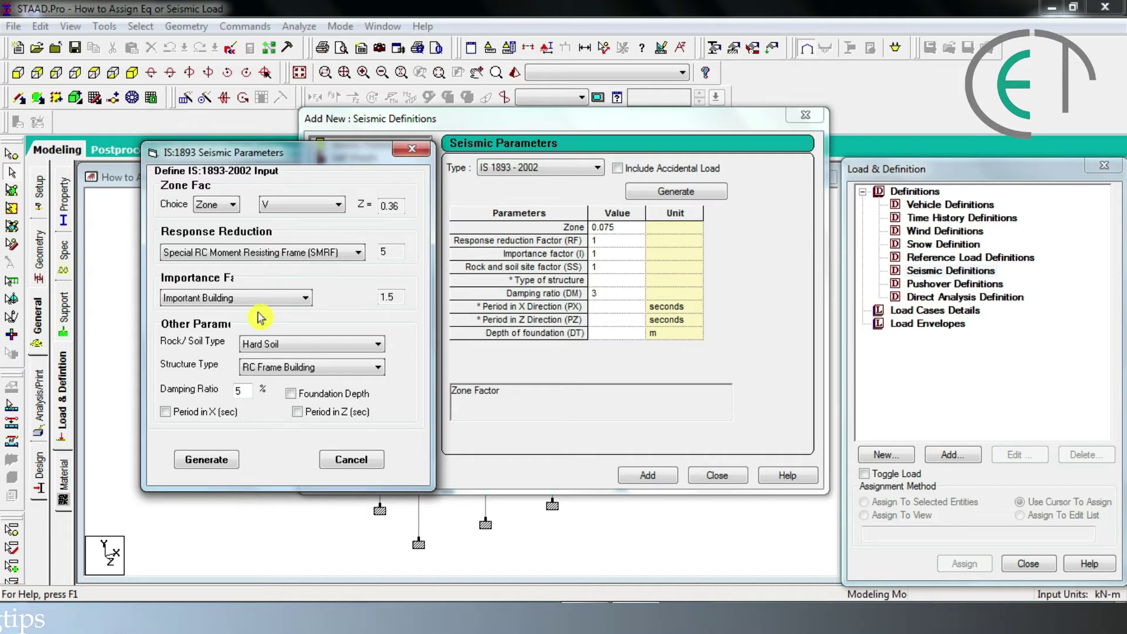
{"action": "left_click", "coordinate": [305, 298]}
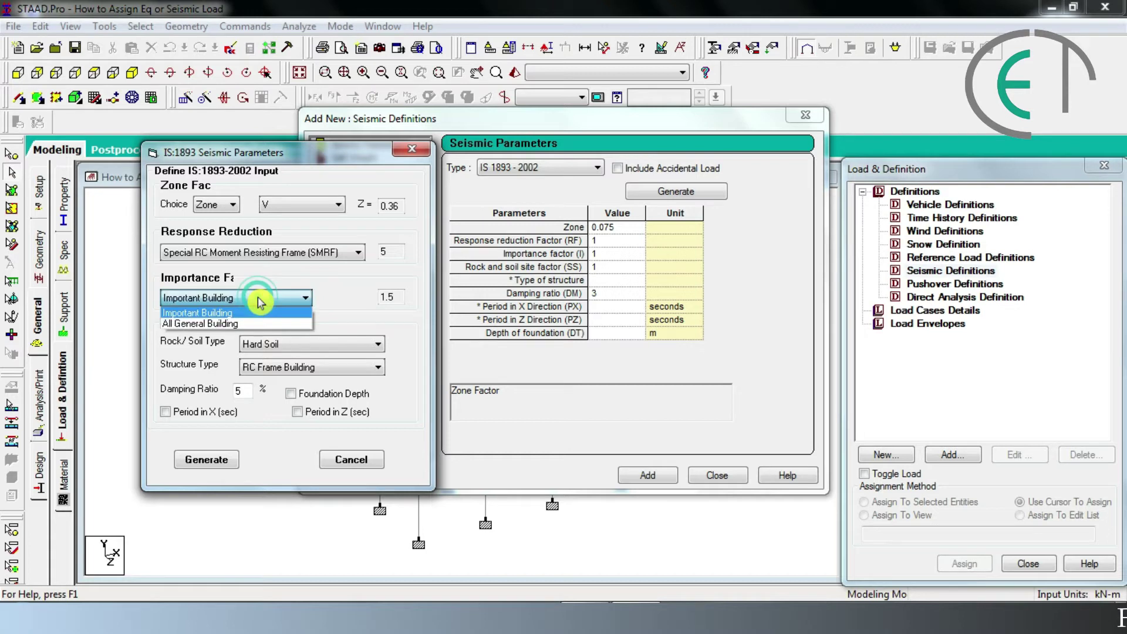
{"action": "left_click", "coordinate": [244, 325]}
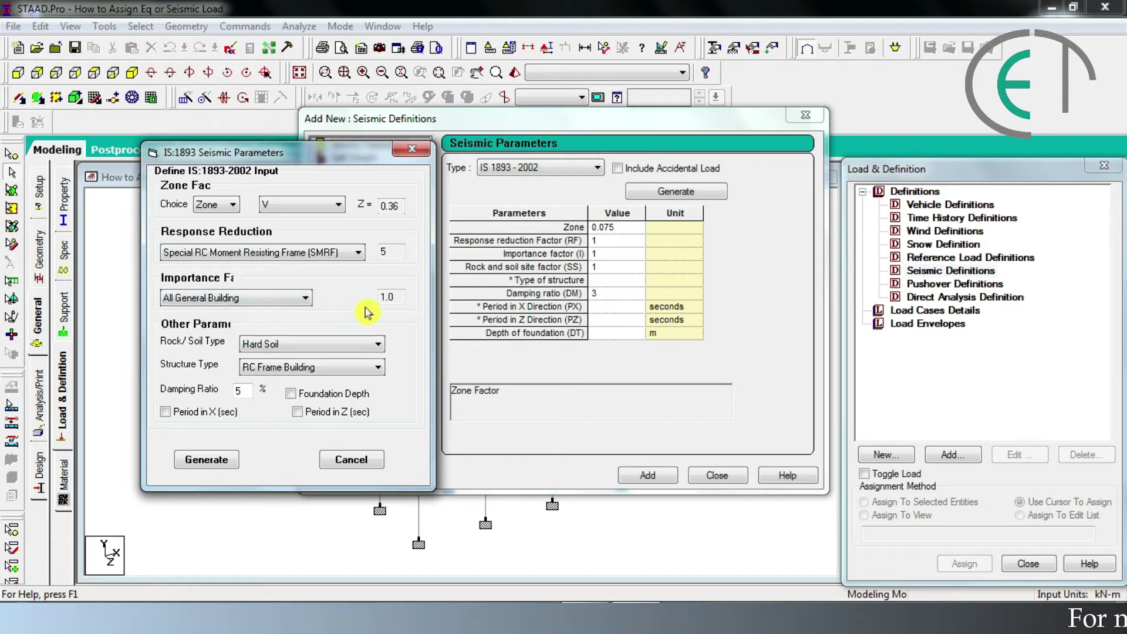
Step: Set the importance factor to Important Building and the rock/soil type to Medium Soil, keeping RC Frame Building as structure type
{"action": "left_click", "coordinate": [304, 297]}
{"action": "left_click", "coordinate": [301, 313]}
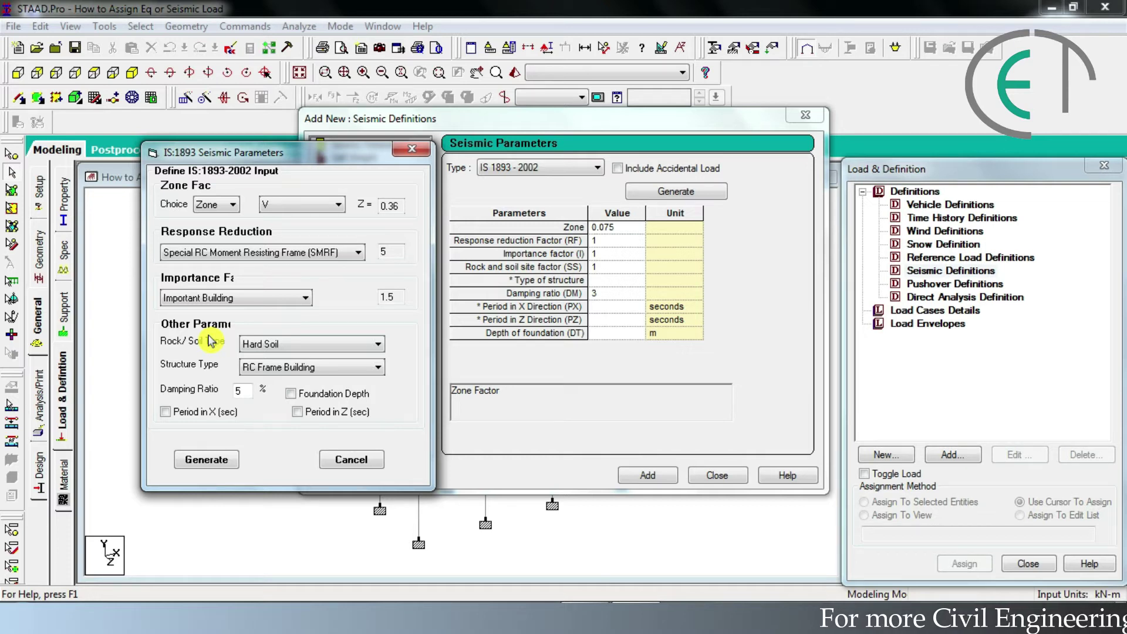
{"action": "left_click", "coordinate": [258, 344]}
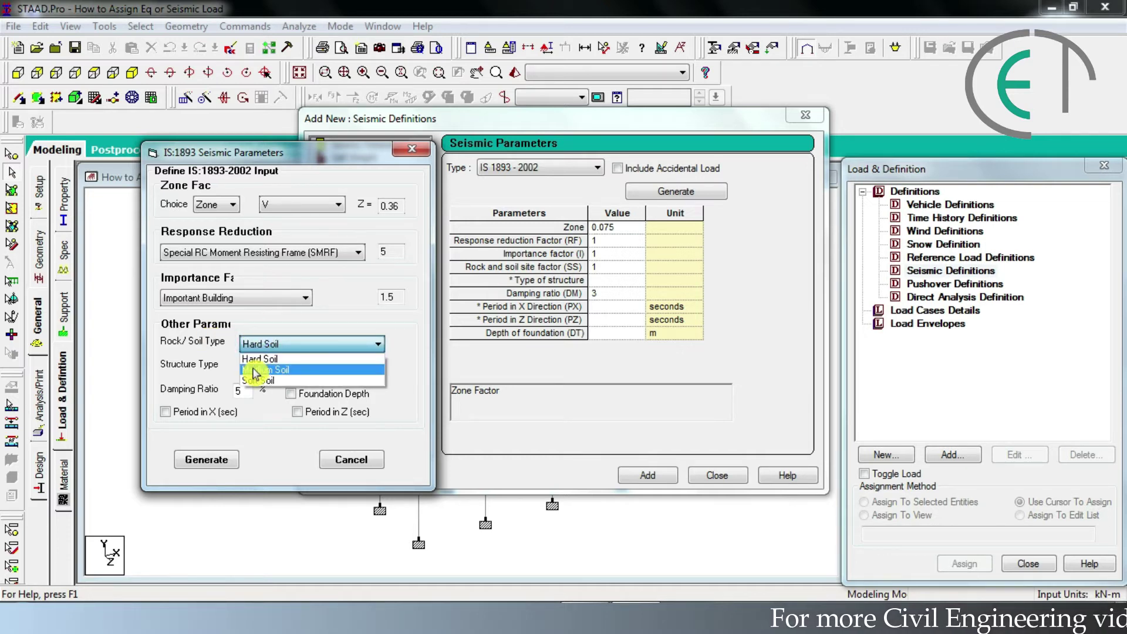
{"action": "left_click", "coordinate": [254, 369]}
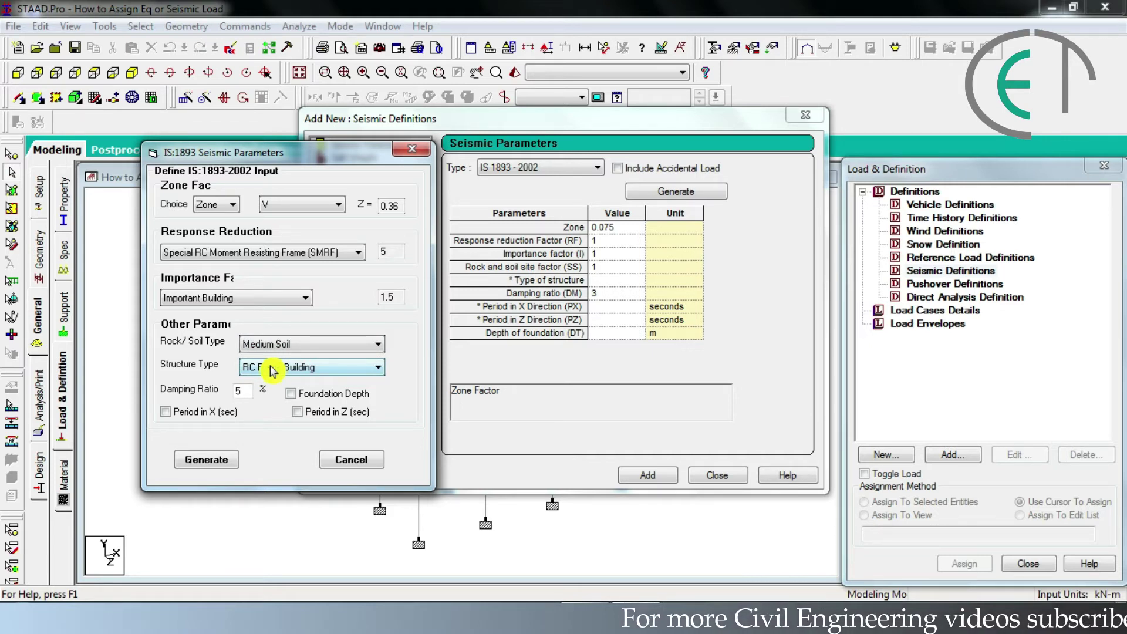
{"action": "left_click", "coordinate": [272, 368]}
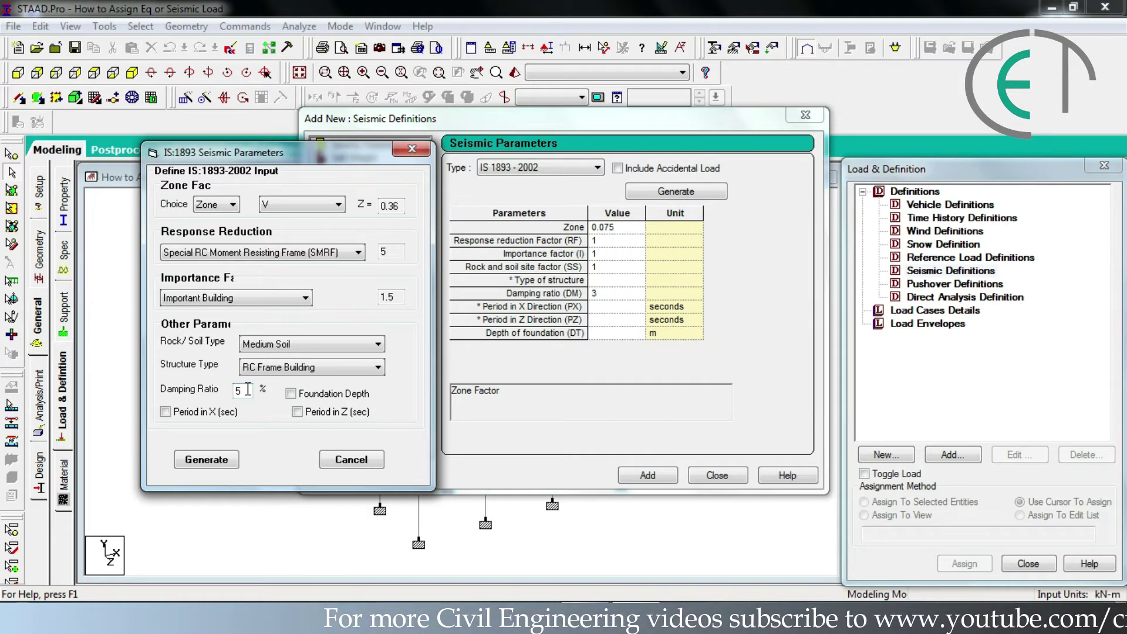
Step: Try enabling a foundation depth of 5 and switch the foundation depth option off again
{"action": "left_click", "coordinate": [292, 394]}
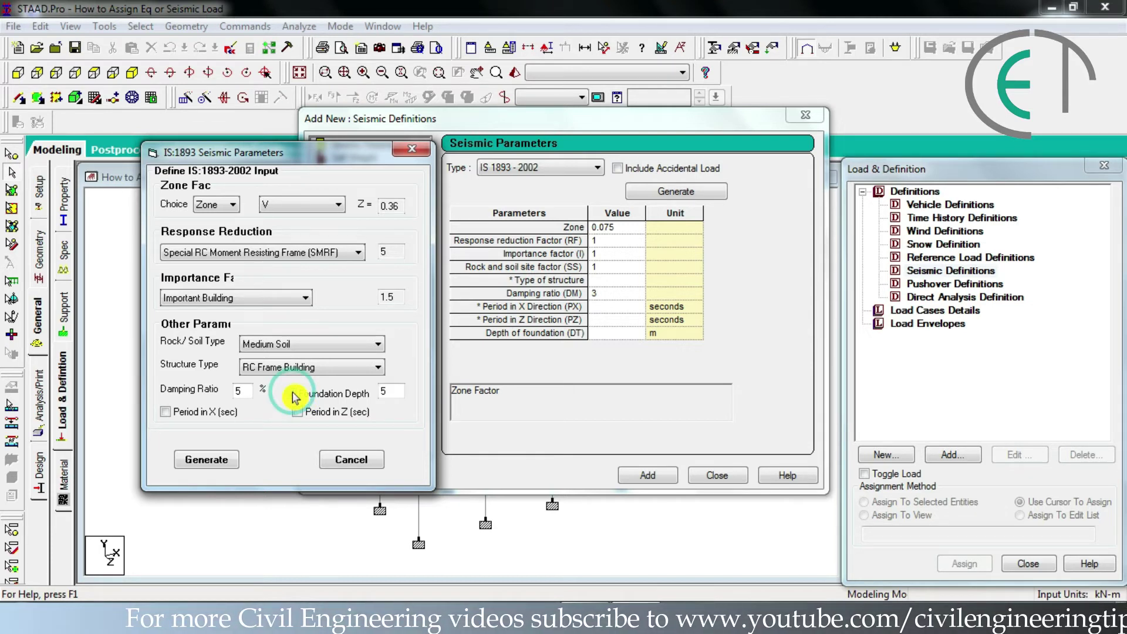
{"action": "left_click", "coordinate": [389, 390]}
{"action": "type", "text": "5"}
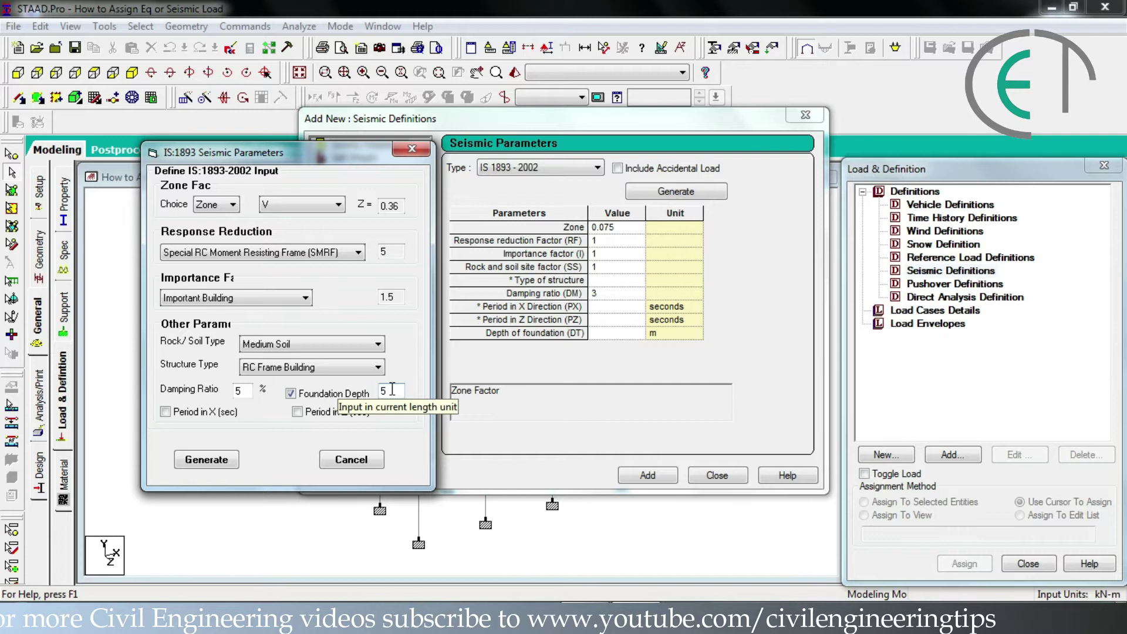
{"action": "left_click", "coordinate": [292, 394]}
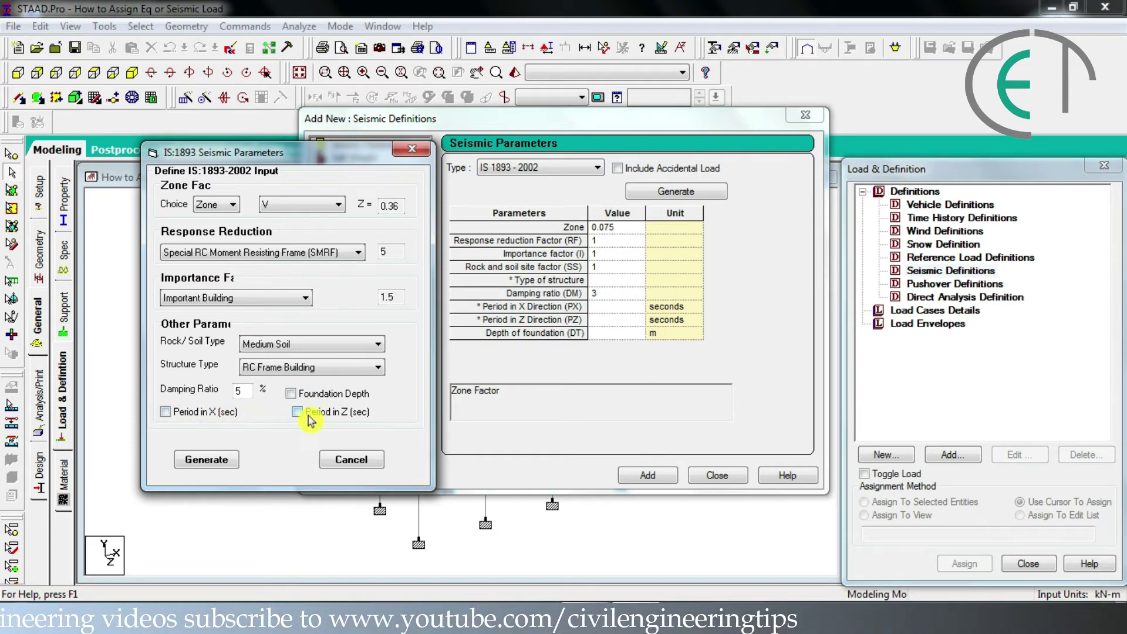
Step: Generate and add the IS 1893 parameters to the seismic definition, and add a self weight with factor 1
{"action": "left_click", "coordinate": [207, 460]}
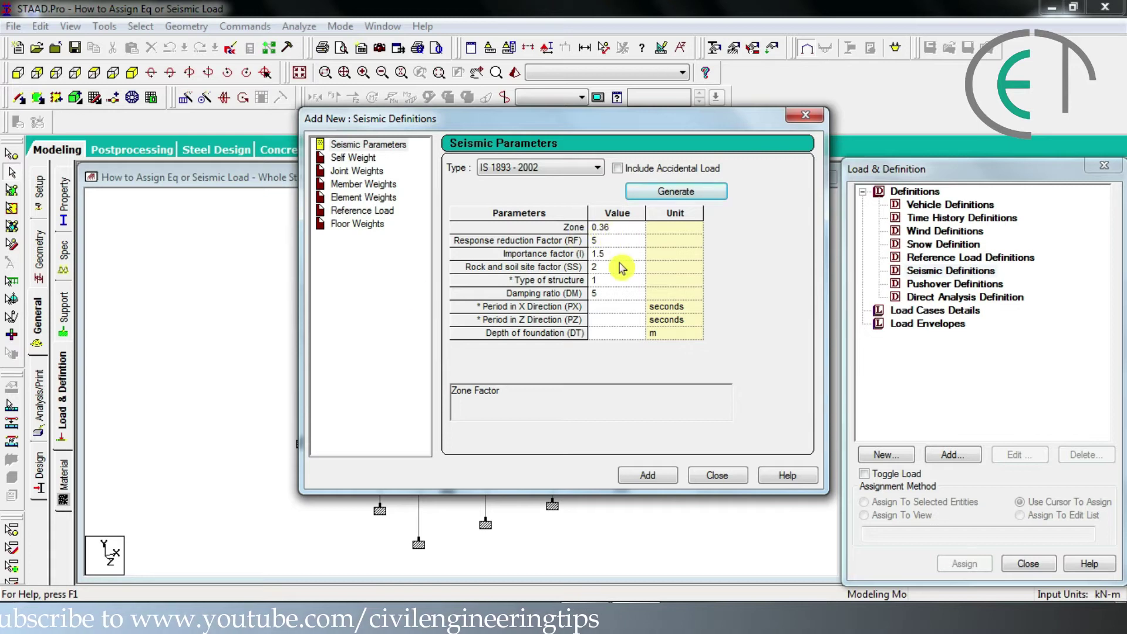
{"action": "left_click", "coordinate": [649, 475]}
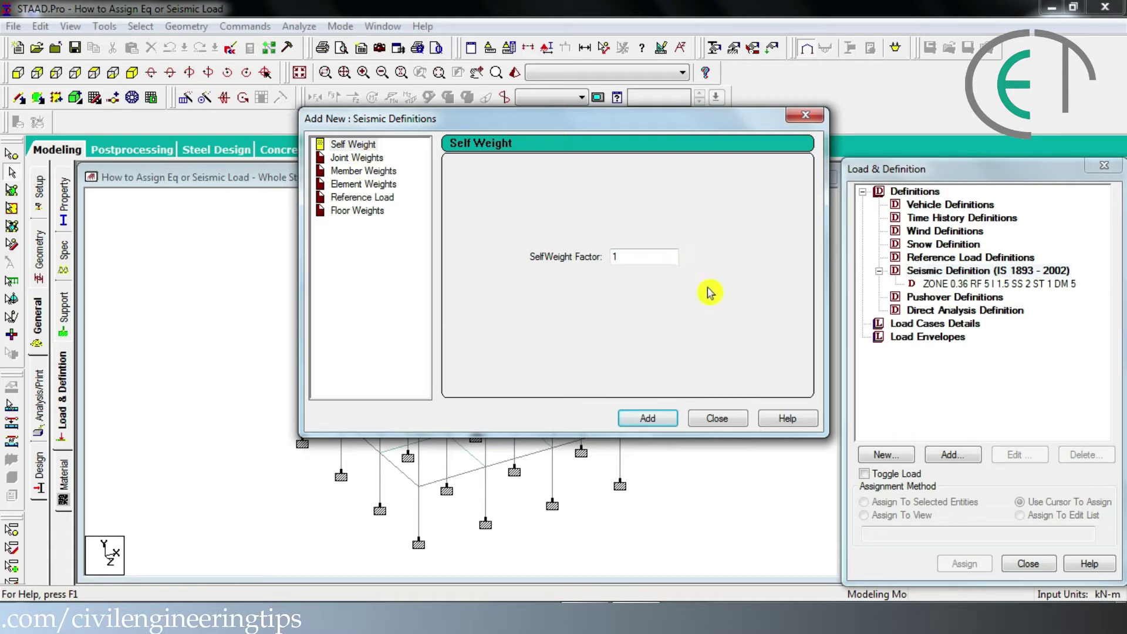
{"action": "left_click", "coordinate": [362, 146]}
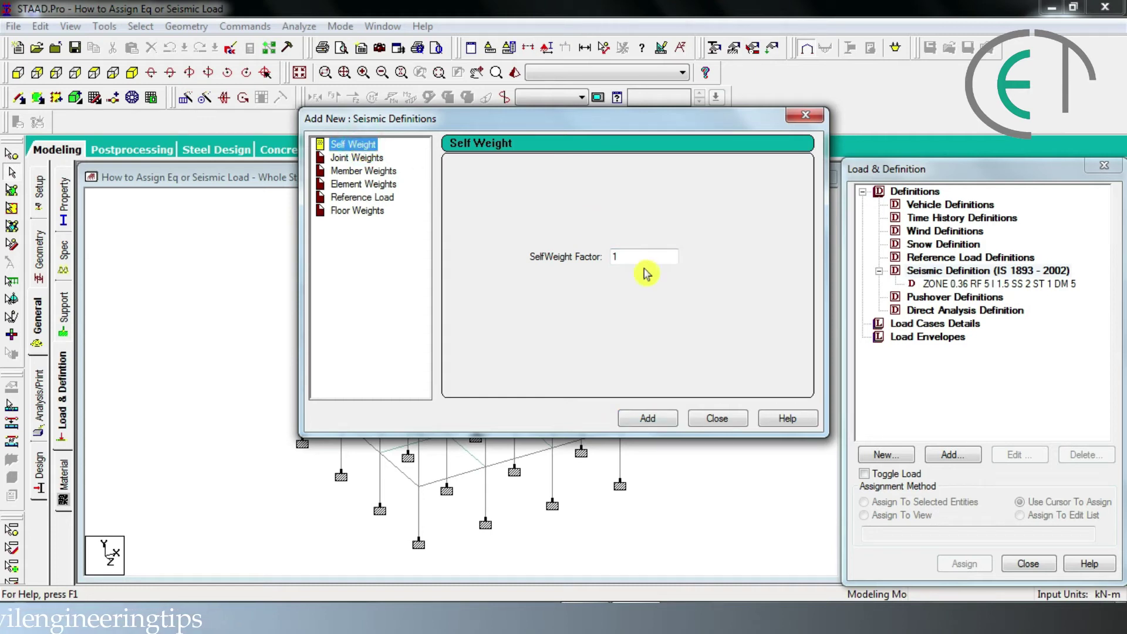
{"action": "left_click", "coordinate": [648, 420]}
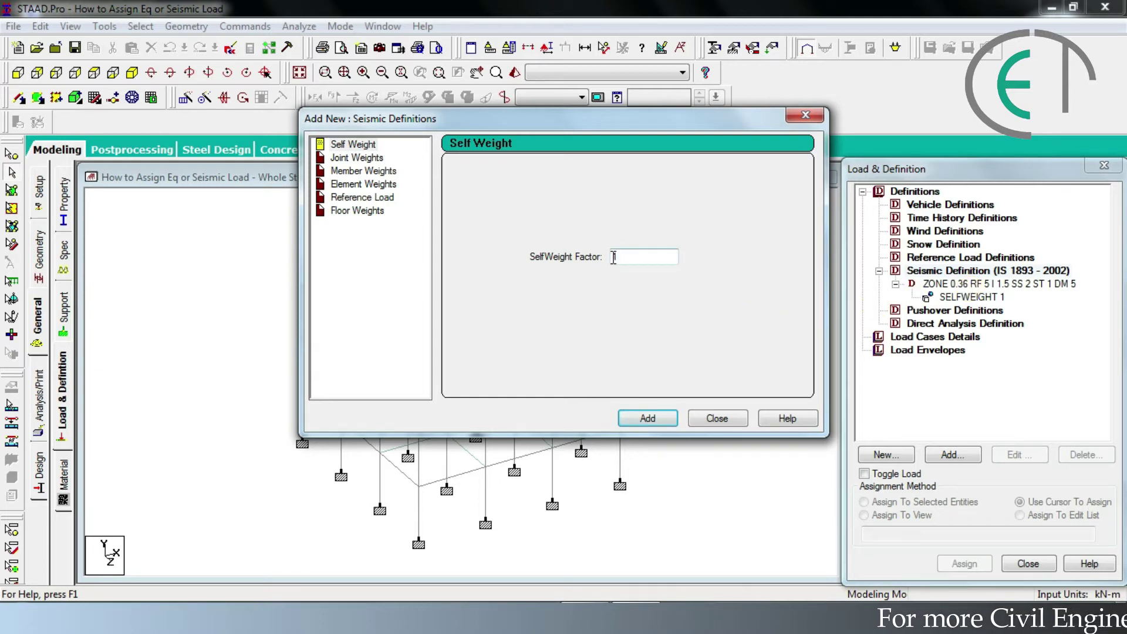
Step: Add a uniform (UNI) member weight of 12.1 kN/m to the seismic definition
{"action": "left_click", "coordinate": [380, 174]}
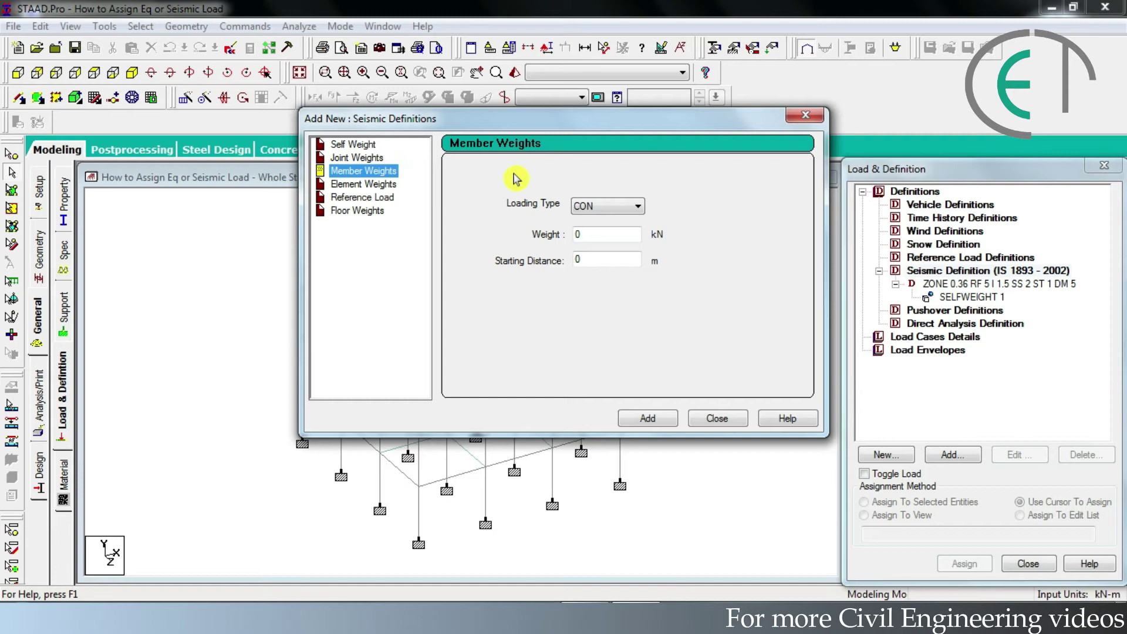
{"action": "left_click", "coordinate": [590, 207]}
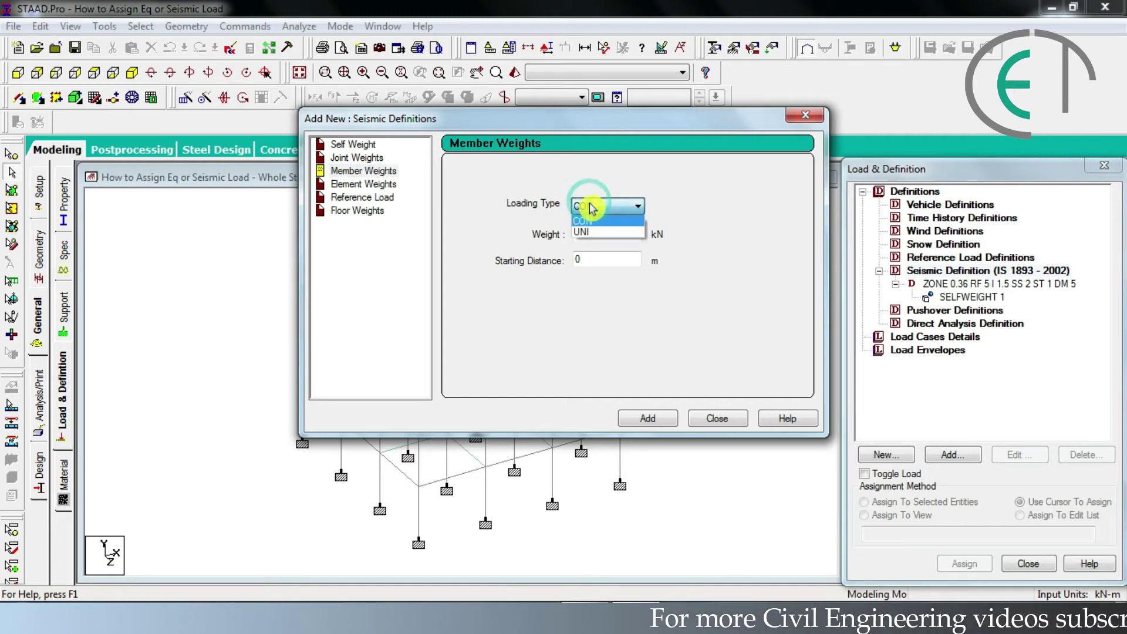
{"action": "left_click", "coordinate": [593, 233]}
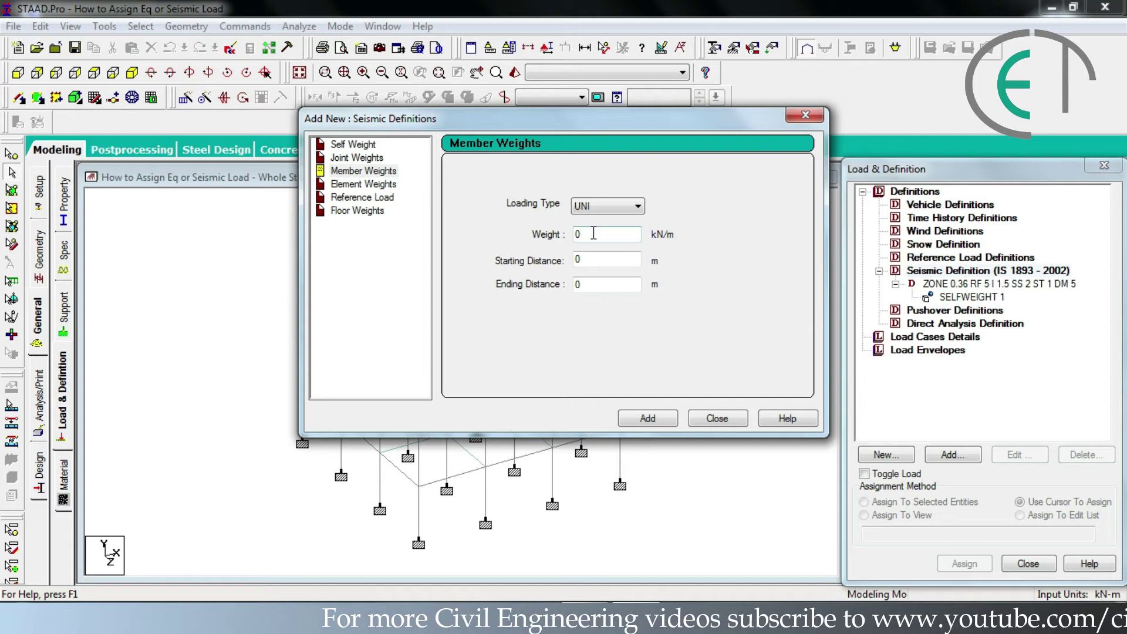
{"action": "double_click", "coordinate": [594, 232]}
{"action": "type", "text": "12.1"}
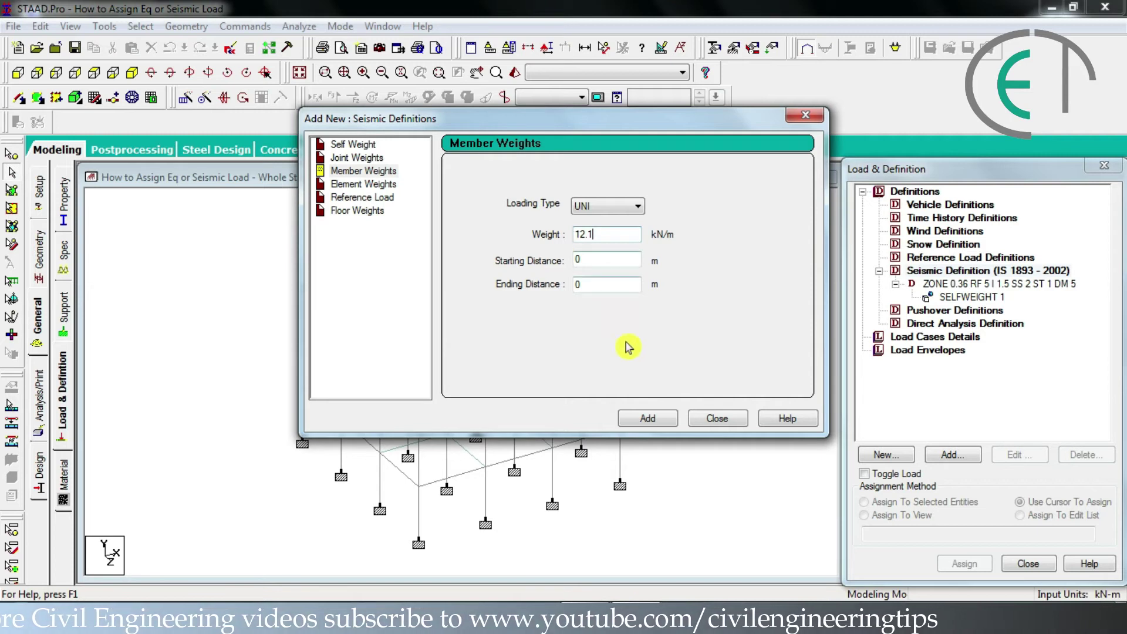
{"action": "left_click", "coordinate": [645, 419]}
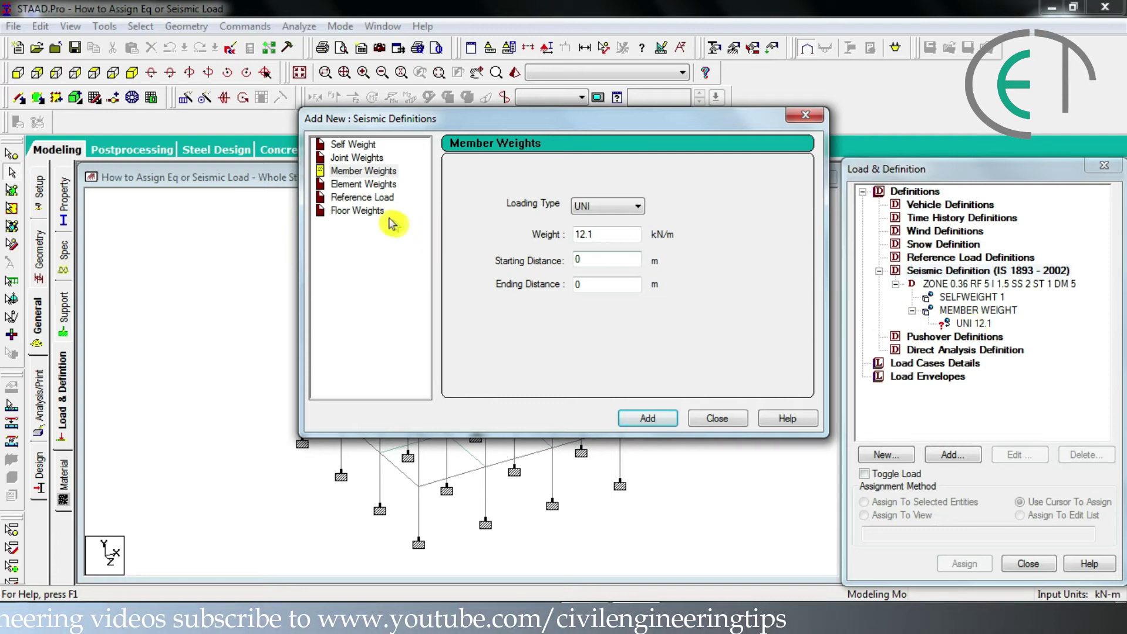
Step: Add a floor weight of 4.75 kN/m2 to the seismic definition for a Y range of 3 to 9 m
{"action": "left_click", "coordinate": [370, 215]}
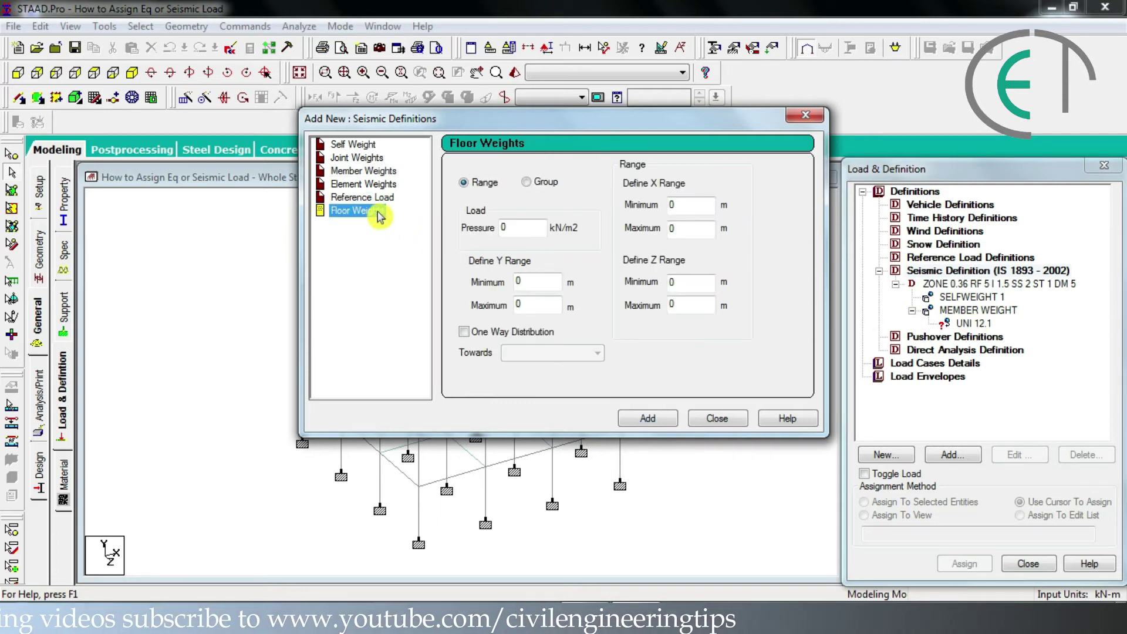
{"action": "double_click", "coordinate": [508, 233]}
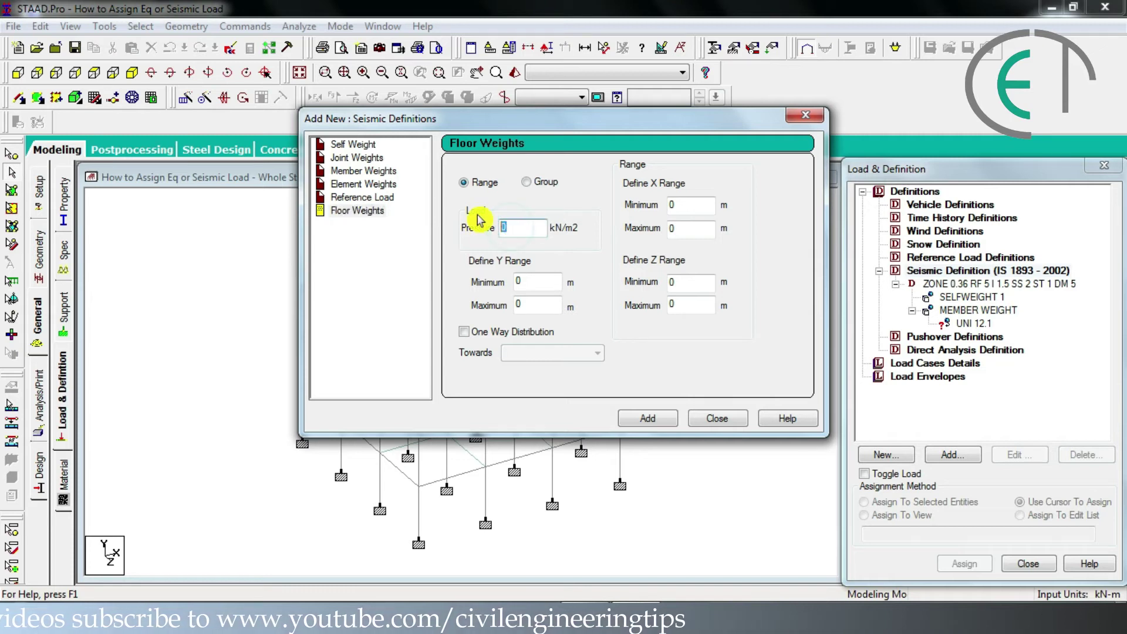
{"action": "type", "text": "4.75"}
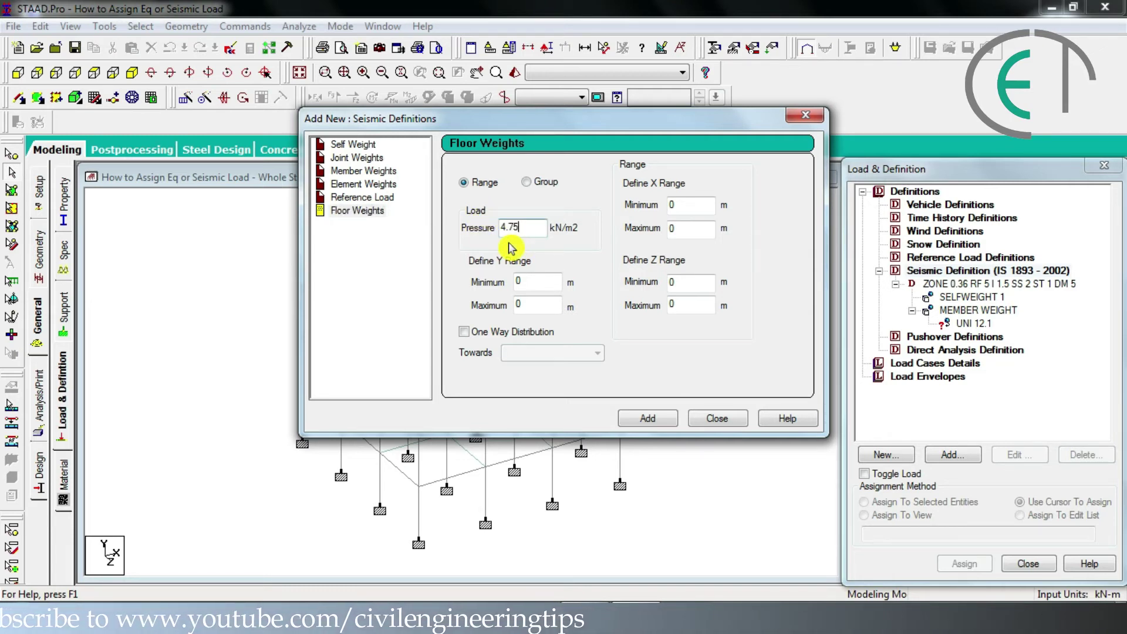
{"action": "double_click", "coordinate": [529, 279]}
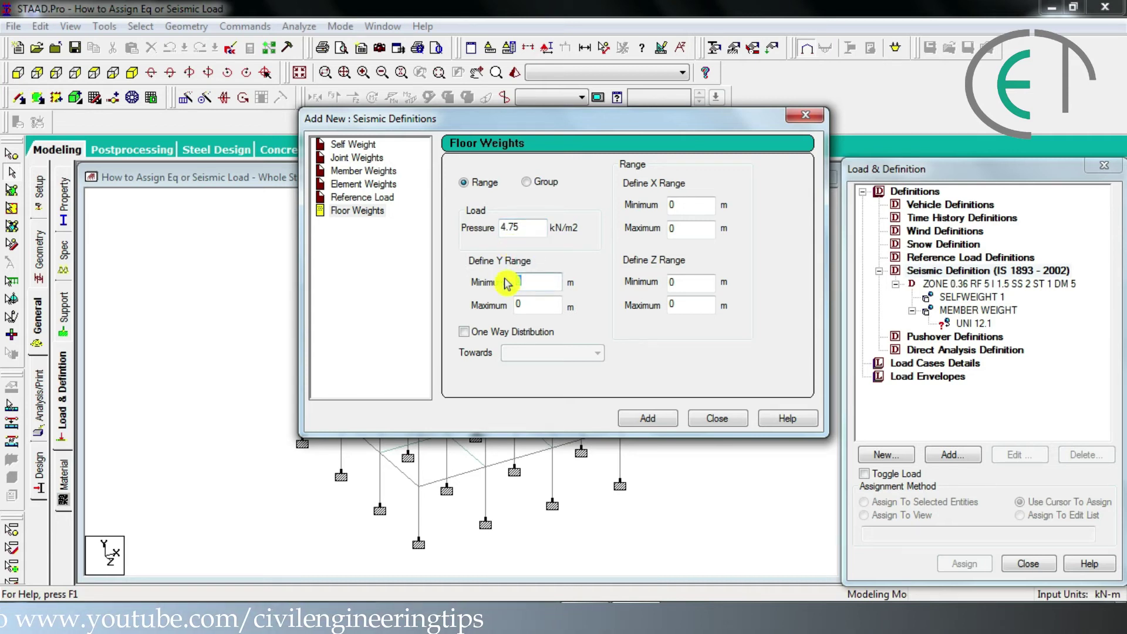
{"action": "type", "text": "3"}
{"action": "key", "text": "Tab"}
{"action": "type", "text": "9"}
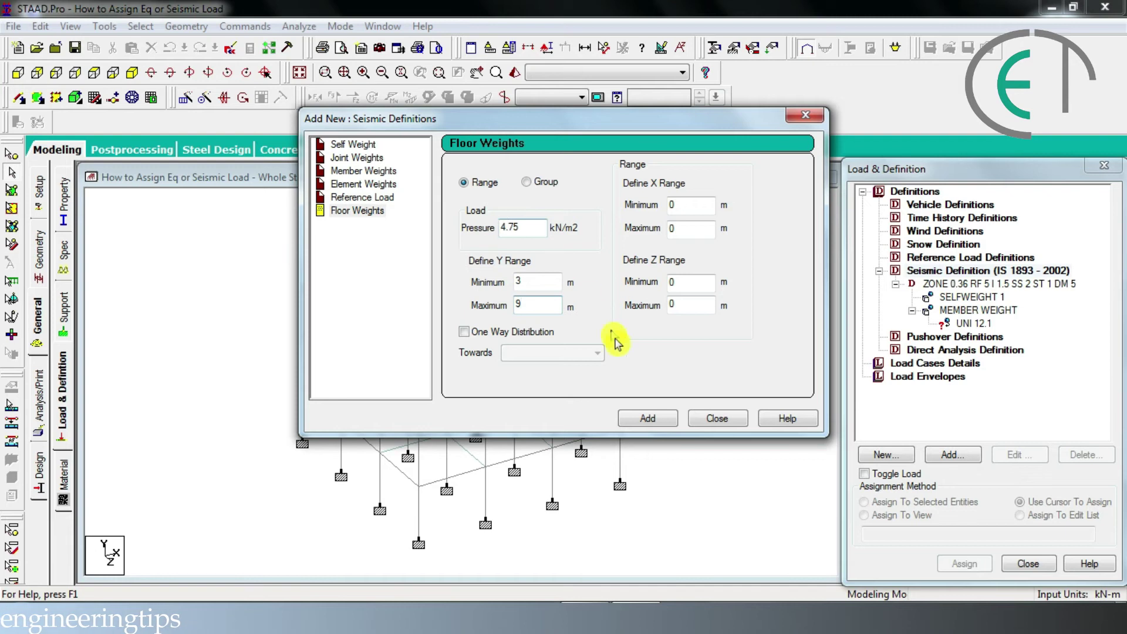
{"action": "left_click", "coordinate": [643, 419]}
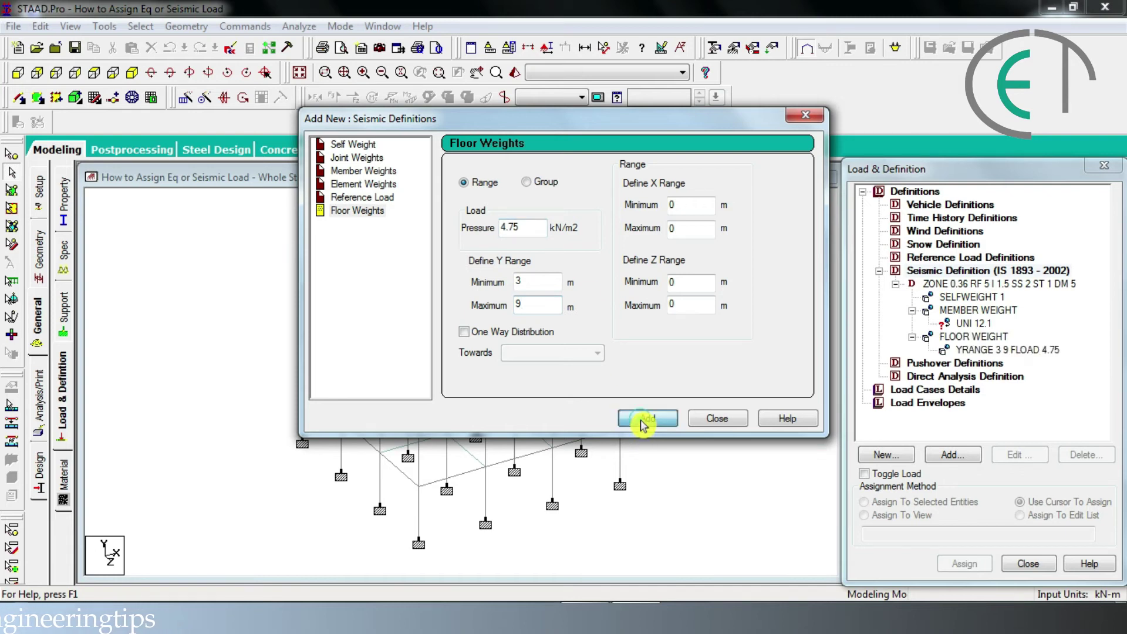
{"action": "left_click", "coordinate": [710, 419]}
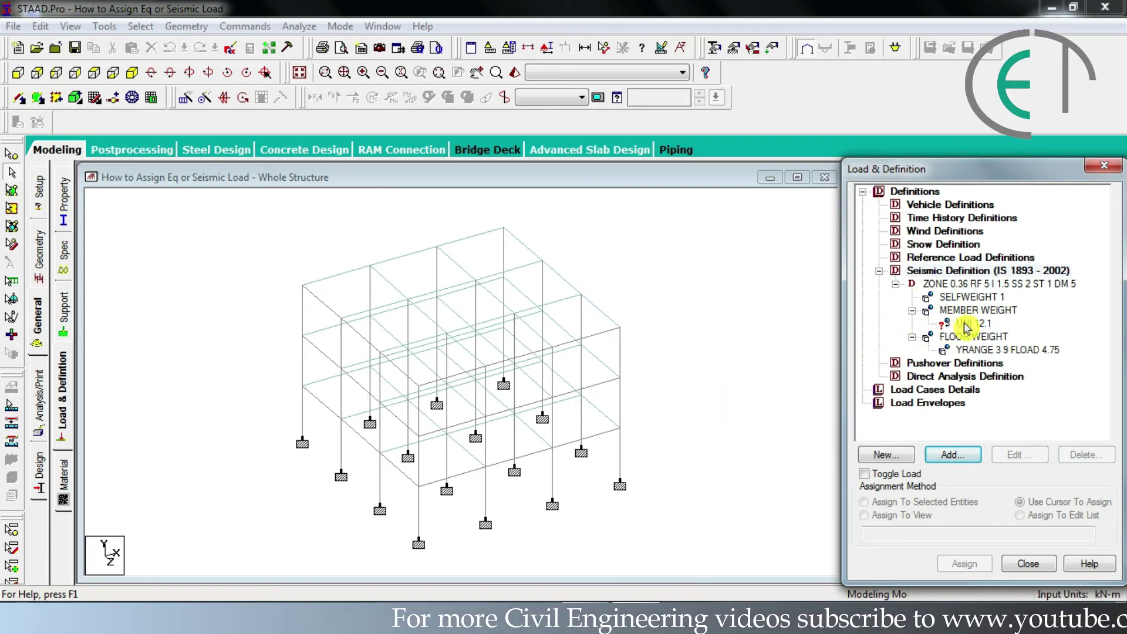
Step: Assign the UNI 12.1 member weight to the selected middle-storey columns and the beams at that storey's lower and upper levels
{"action": "left_click", "coordinate": [20, 74]}
{"action": "left_click", "coordinate": [236, 309]}
{"action": "left_click_drag", "start_coordinate": [449, 391], "coordinate": [728, 473]}
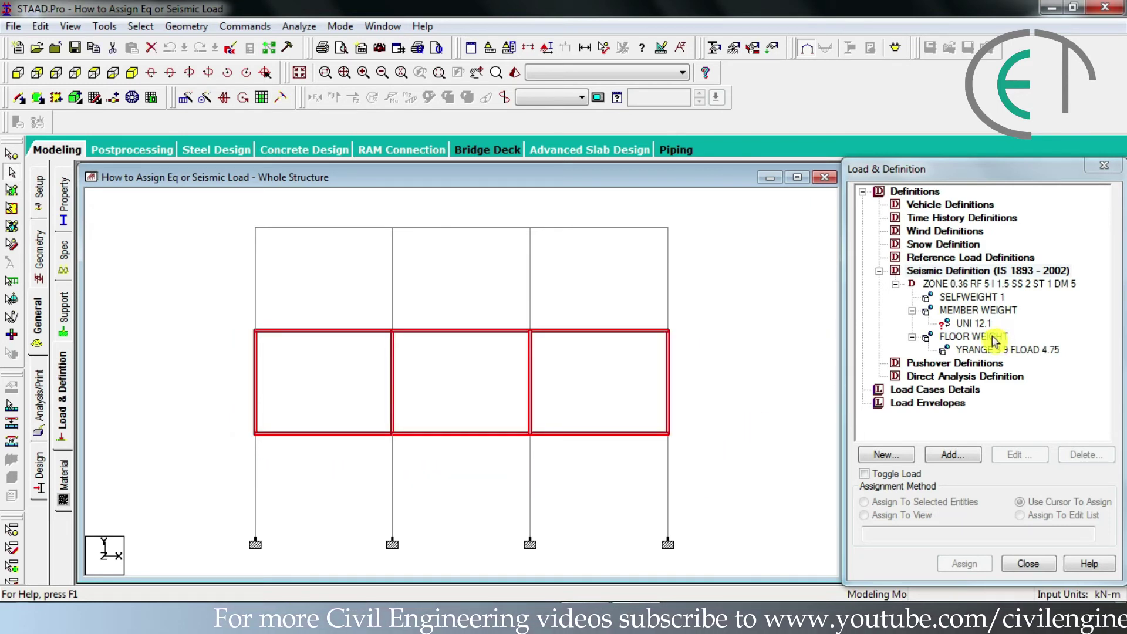
{"action": "left_click", "coordinate": [974, 323]}
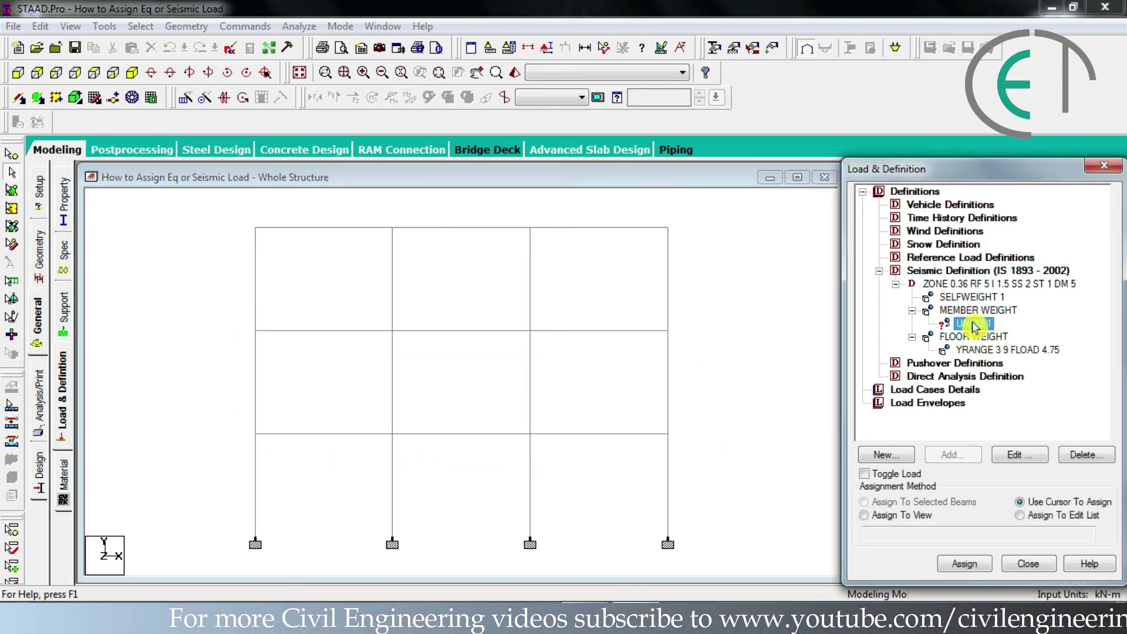
{"action": "left_click_drag", "start_coordinate": [232, 317], "coordinate": [748, 452]}
{"action": "left_click", "coordinate": [863, 502]}
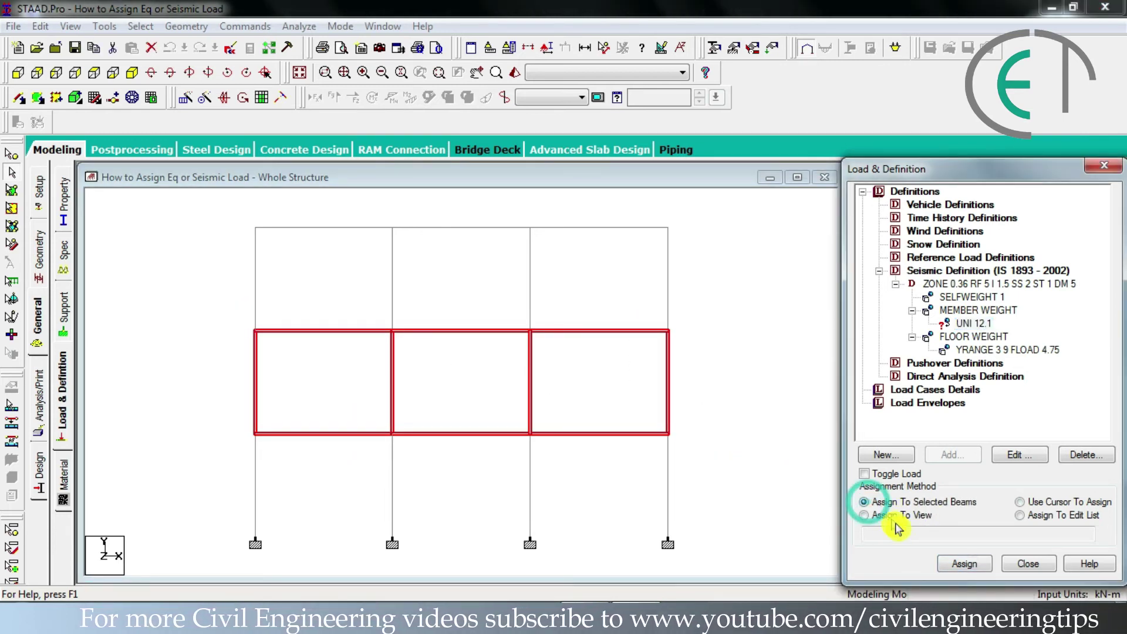
{"action": "left_click", "coordinate": [965, 563]}
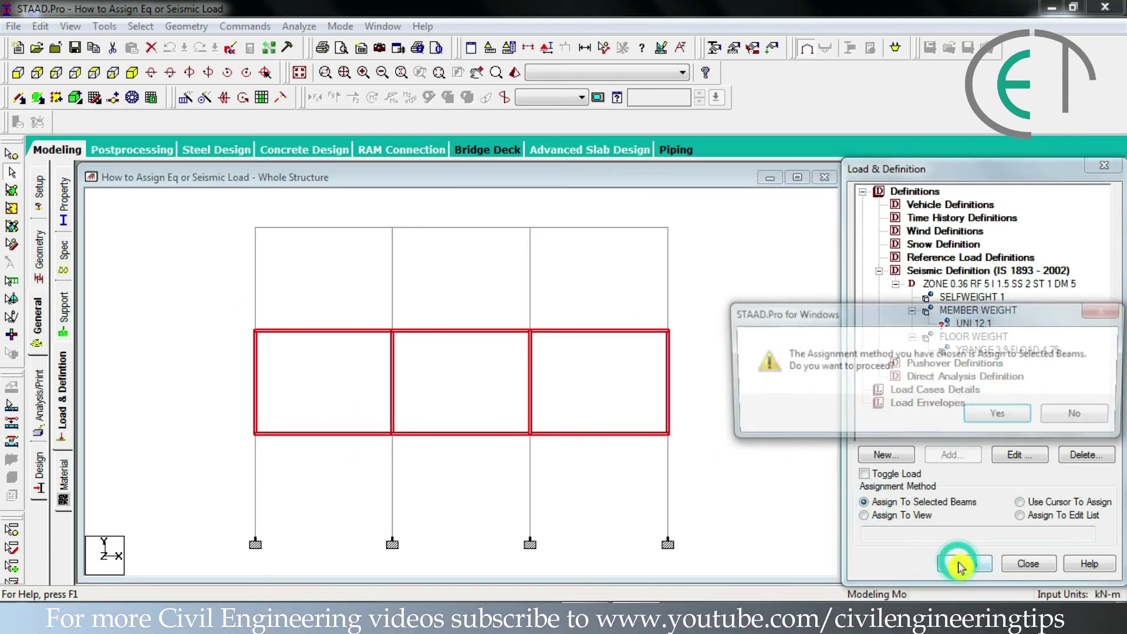
{"action": "left_click", "coordinate": [992, 418]}
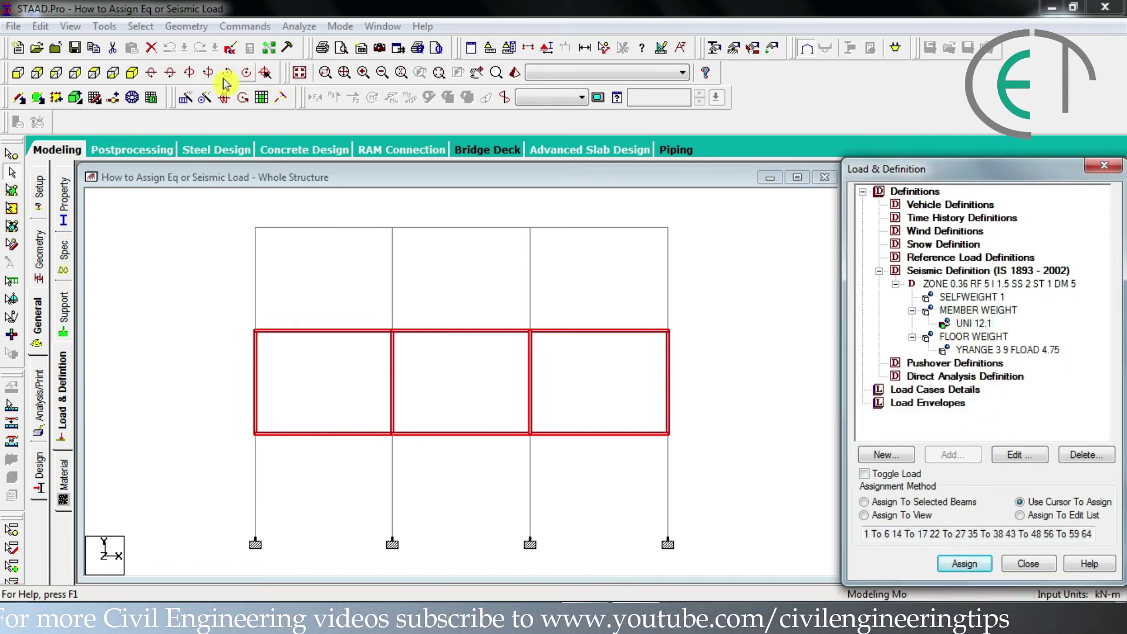
{"action": "left_click", "coordinate": [132, 72]}
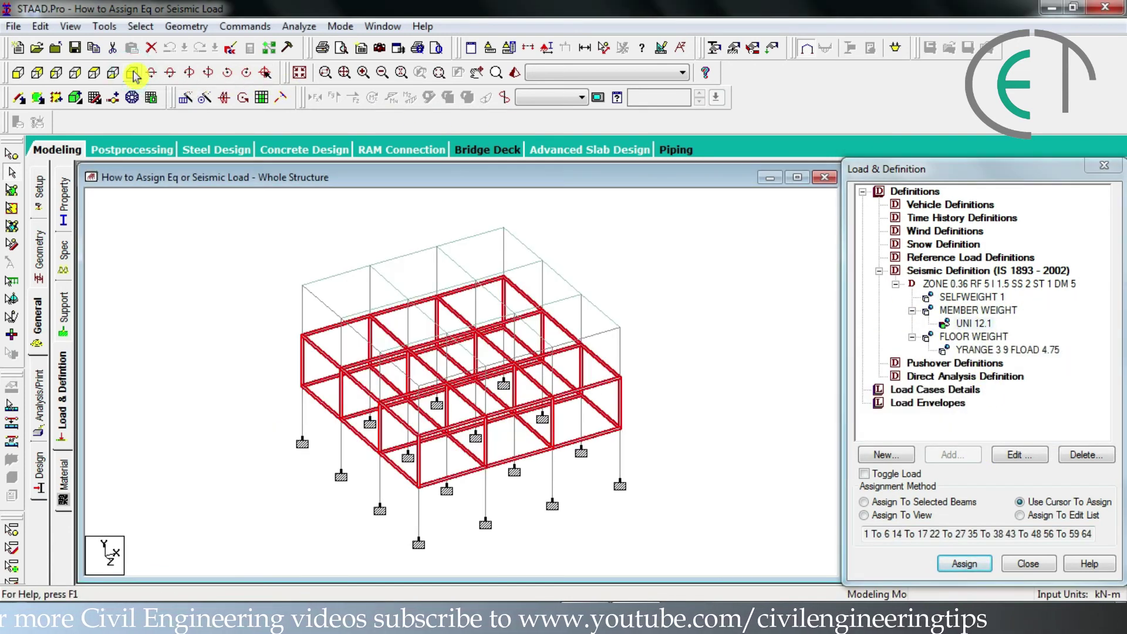
{"action": "left_click", "coordinate": [219, 281]}
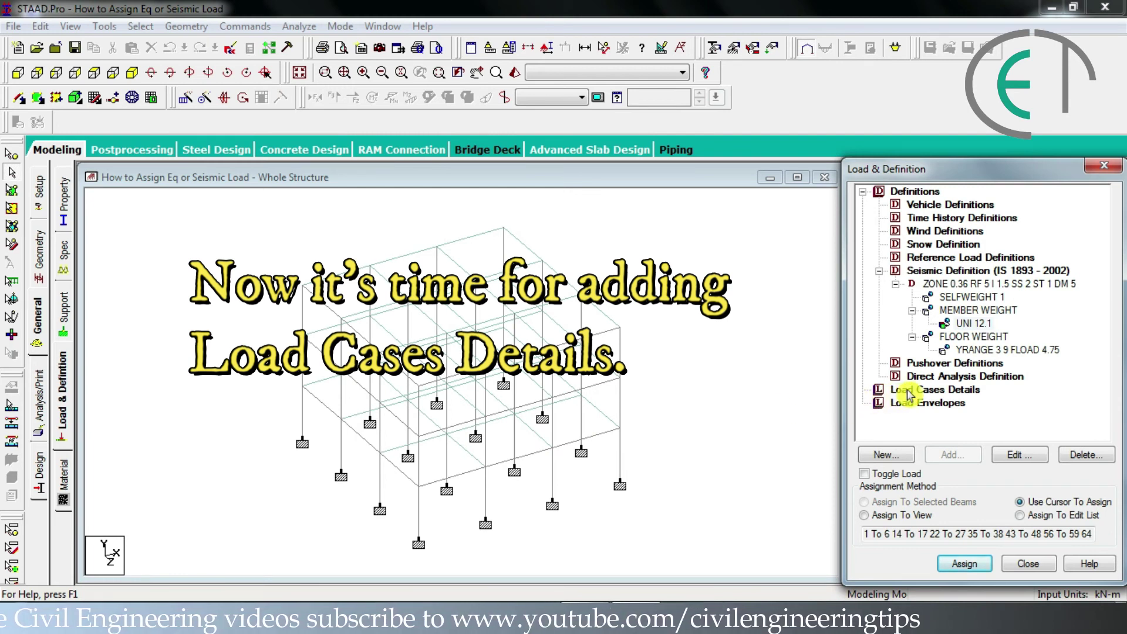
Step: Add primary load case 1 titled Eq+x with the loading type Seismic
{"action": "left_click", "coordinate": [907, 390]}
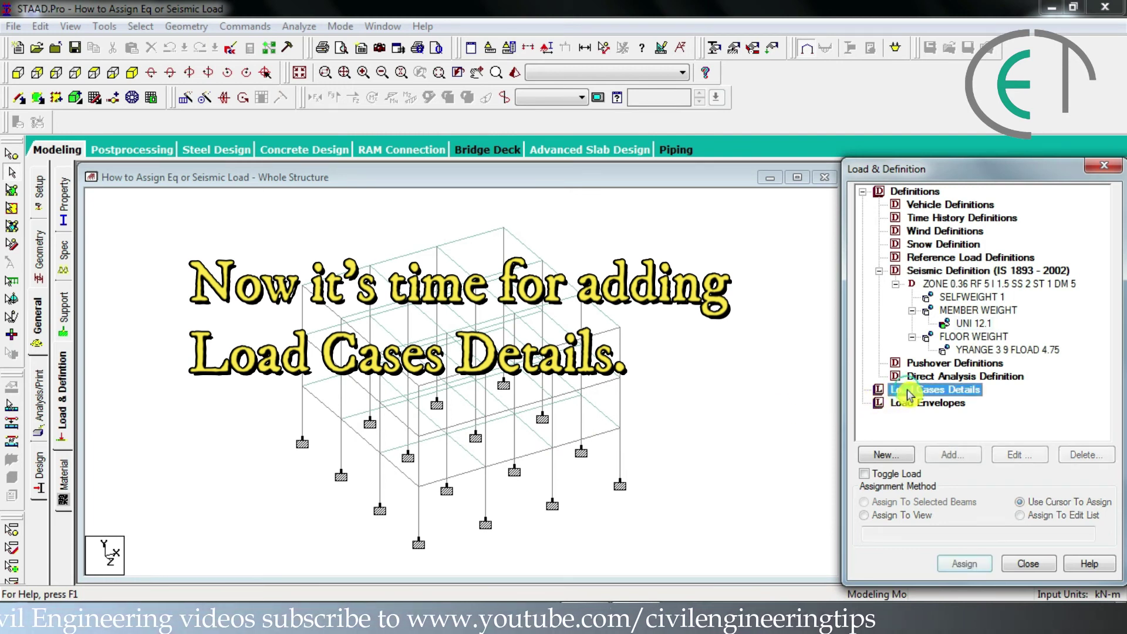
{"action": "left_click", "coordinate": [953, 455]}
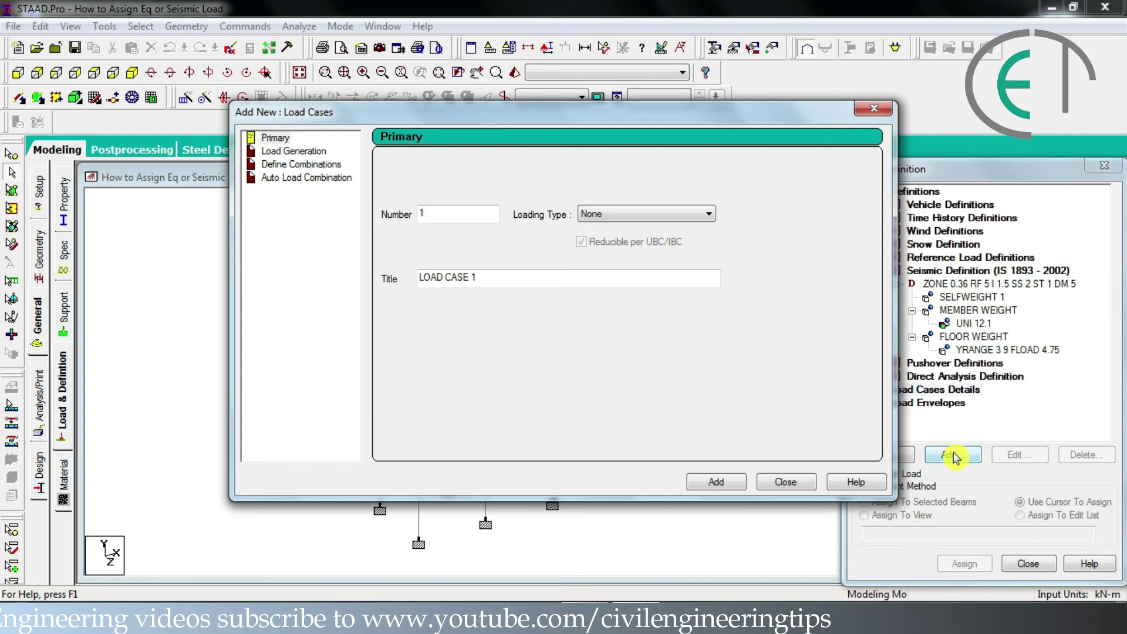
{"action": "left_click", "coordinate": [626, 216]}
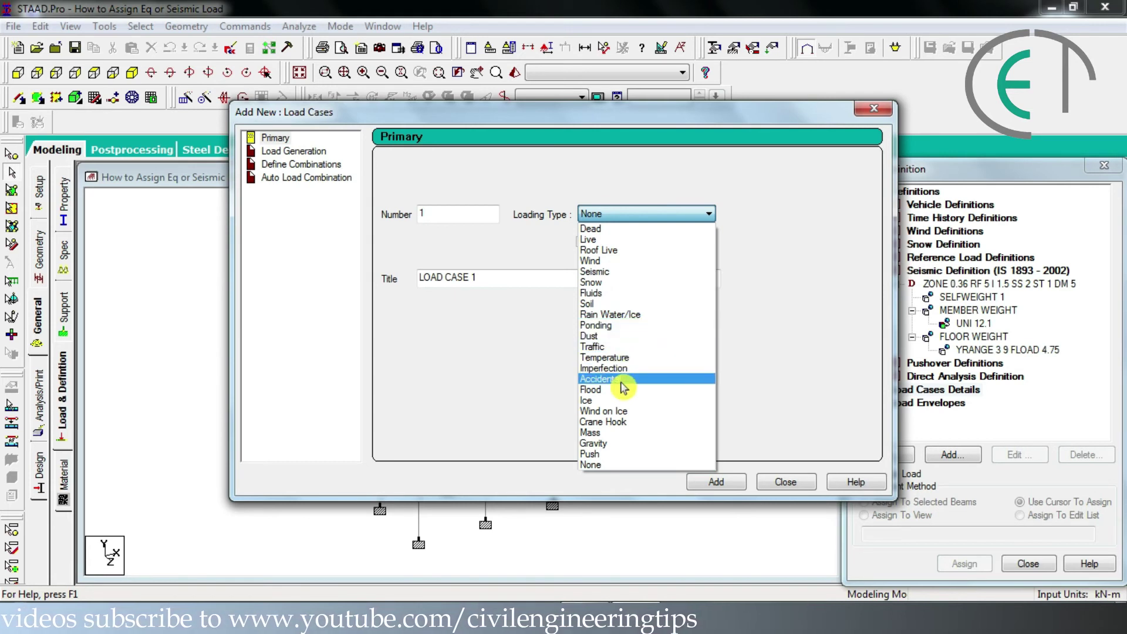
{"action": "left_click", "coordinate": [623, 272]}
{"action": "left_click_drag", "start_coordinate": [504, 281], "coordinate": [416, 279]}
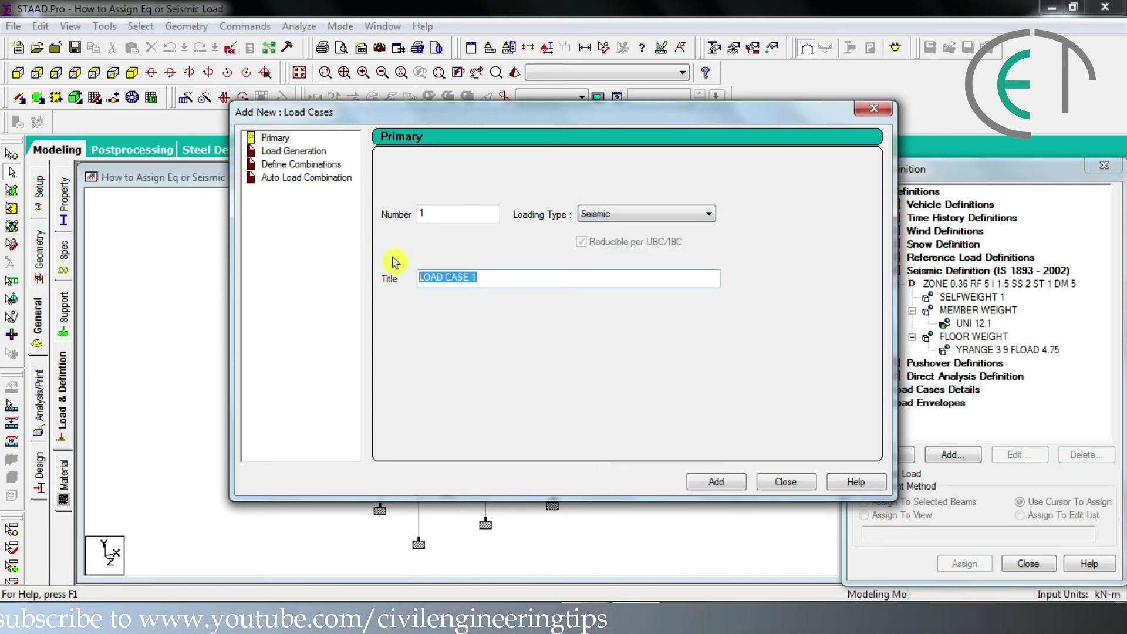
{"action": "type", "text": "Eq+x"}
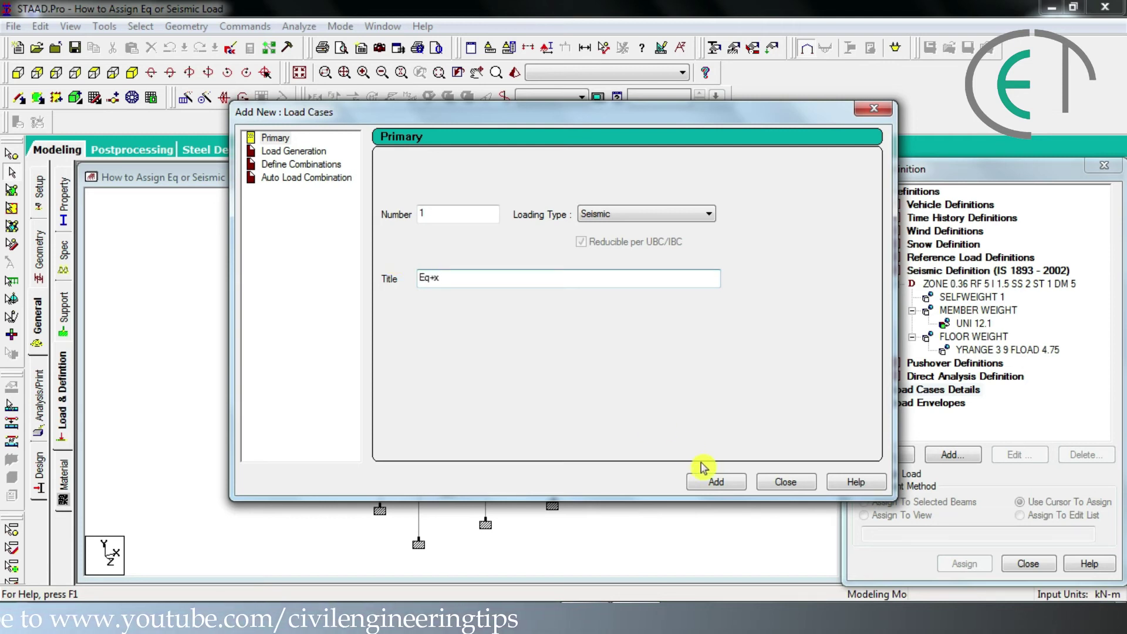
{"action": "left_click", "coordinate": [713, 481]}
Step: Add two more seismic primary load cases titled Eq-x and Eq+z
{"action": "left_click_drag", "start_coordinate": [495, 277], "coordinate": [377, 267]}
{"action": "type", "text": "E"}
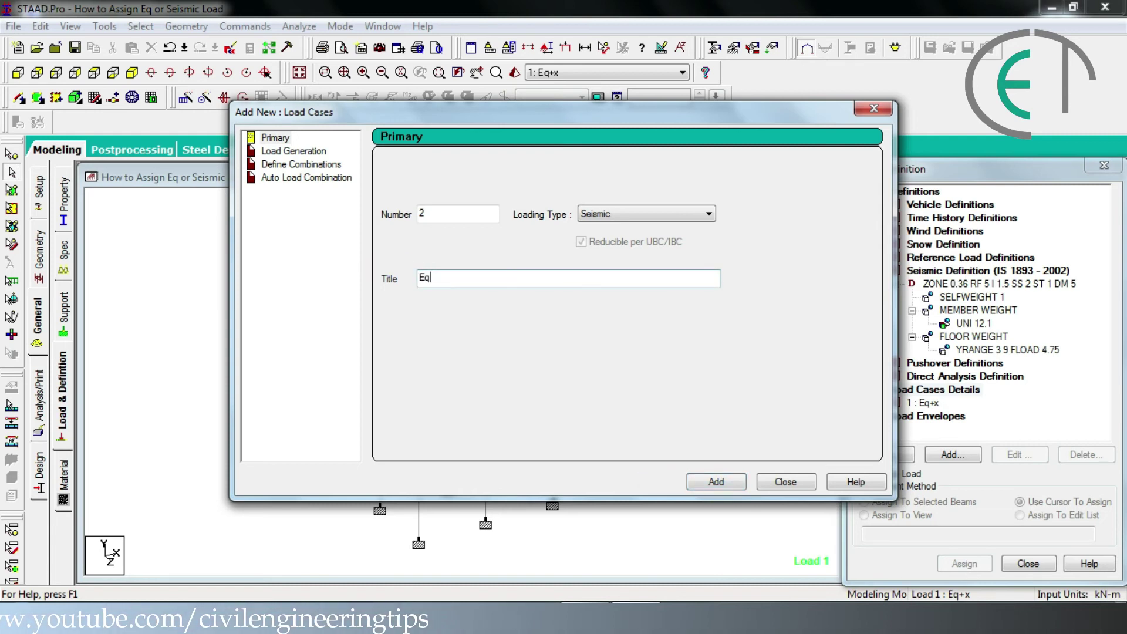
{"action": "left_click", "coordinate": [720, 481]}
{"action": "left_click_drag", "start_coordinate": [476, 277], "coordinate": [413, 273]}
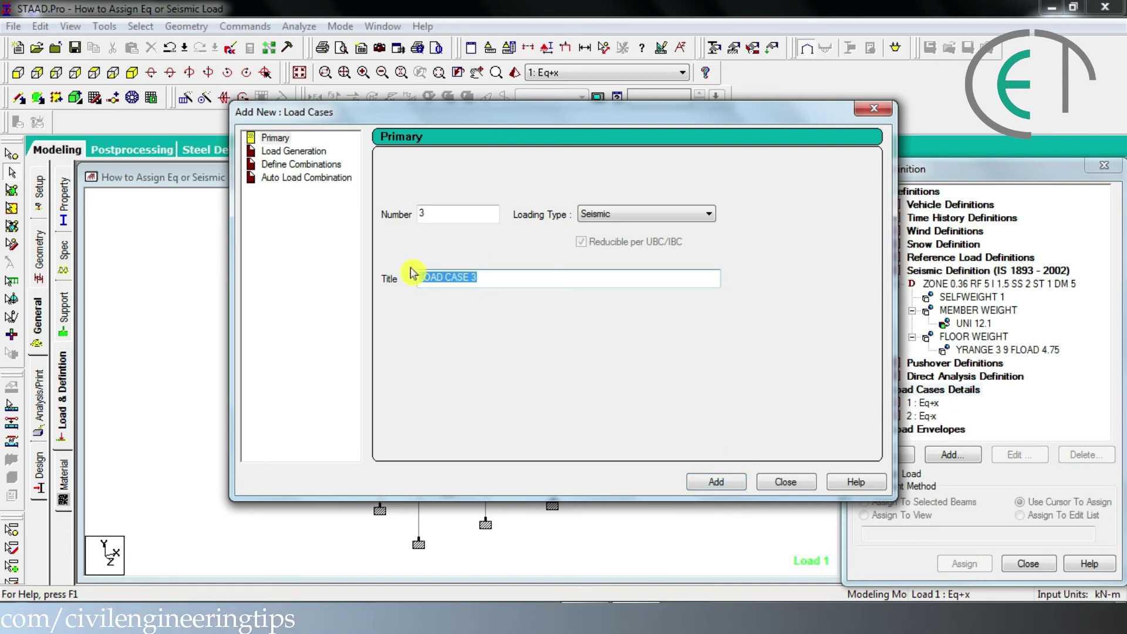
{"action": "type", "text": "Eq+z"}
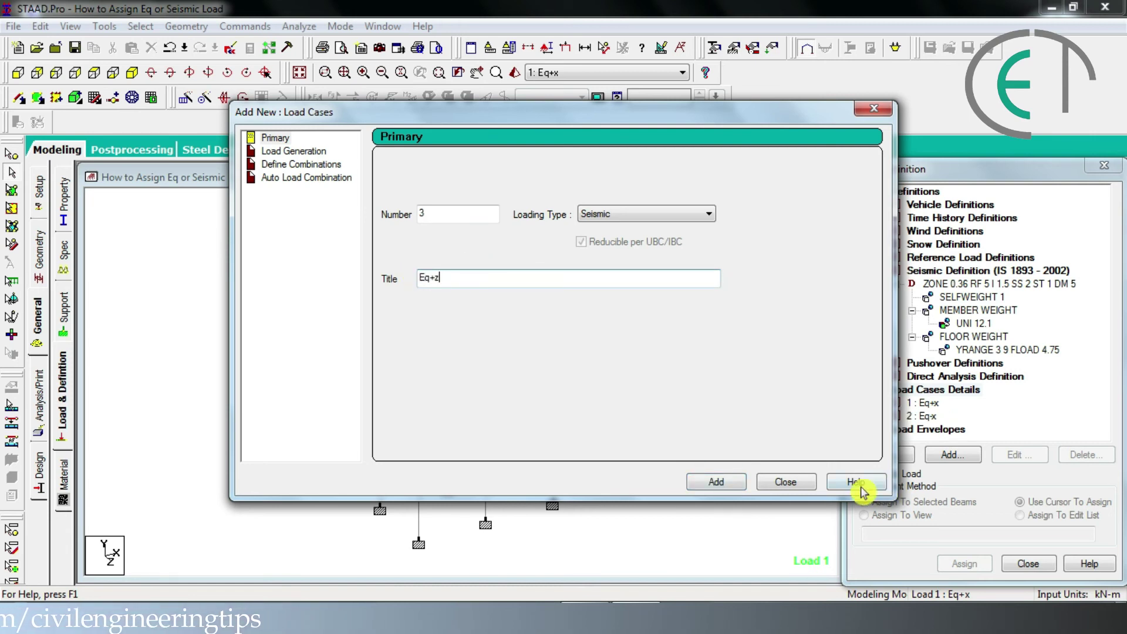
{"action": "left_click", "coordinate": [725, 481]}
Step: Add a fourth seismic primary load case titled Eq-z and finish creating load cases
{"action": "left_click_drag", "start_coordinate": [478, 277], "coordinate": [283, 283]}
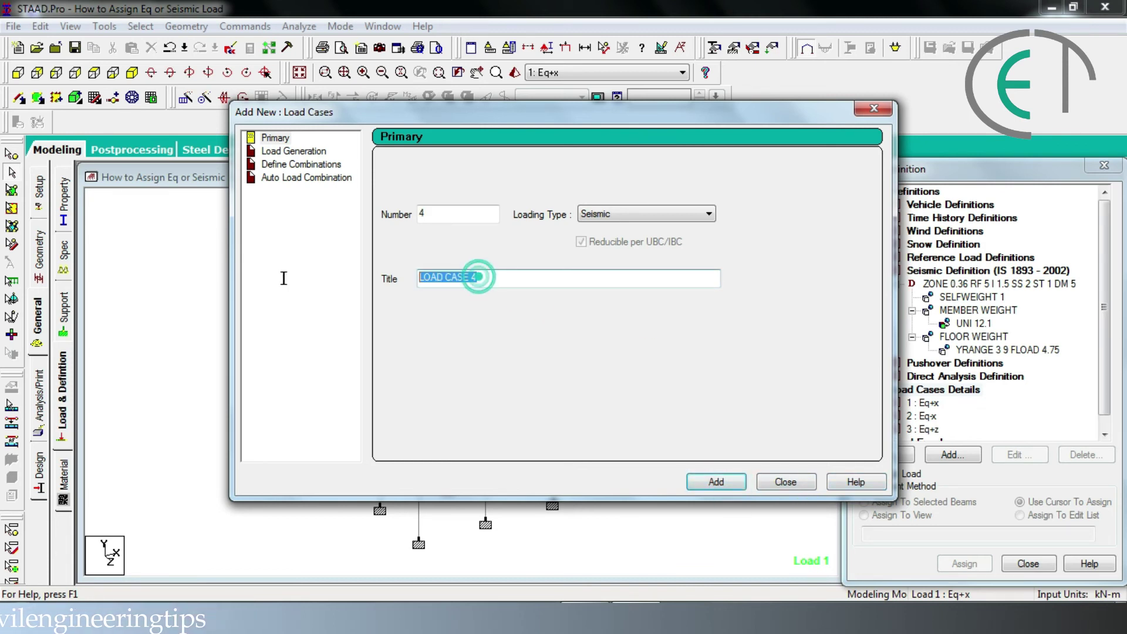
{"action": "type", "text": "E"}
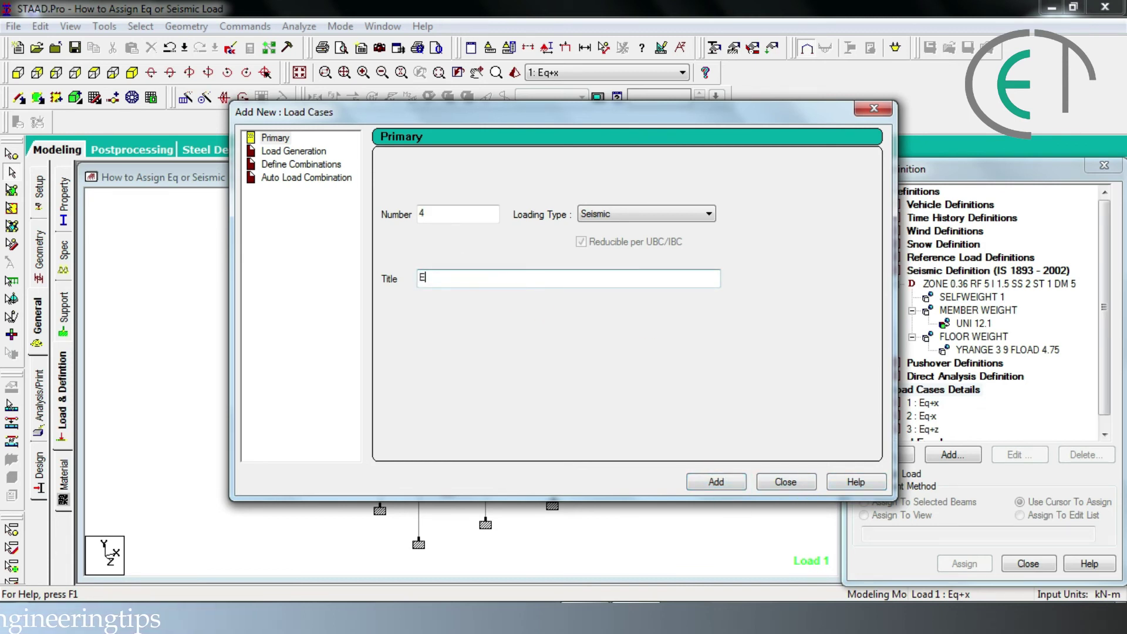
{"action": "type", "text": "q-z"}
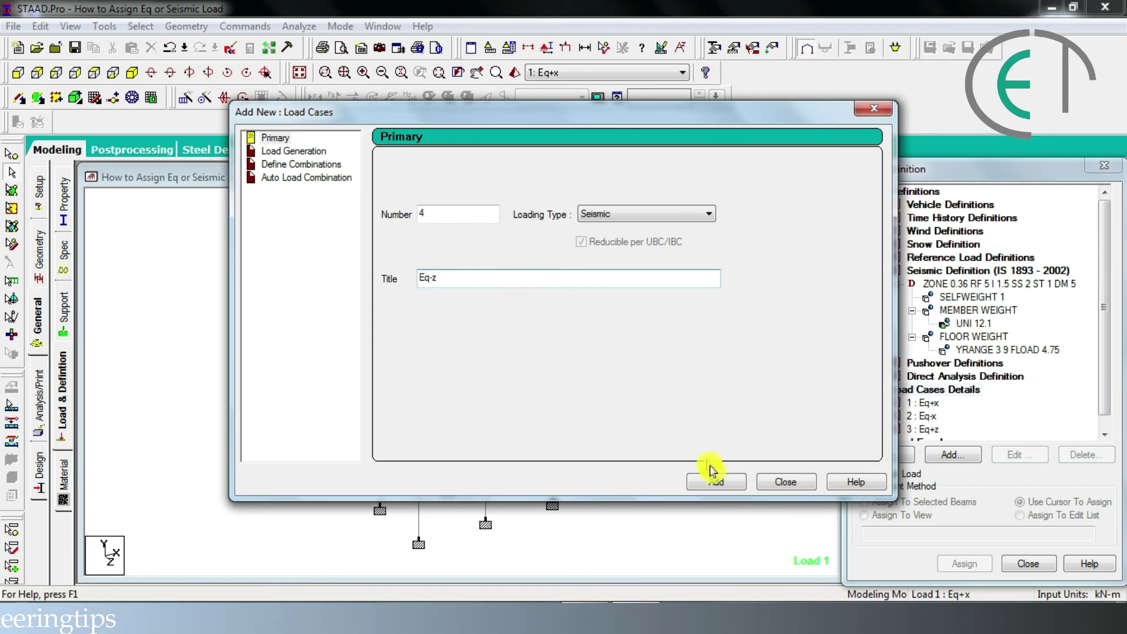
{"action": "left_click", "coordinate": [717, 484]}
{"action": "left_click", "coordinate": [787, 480]}
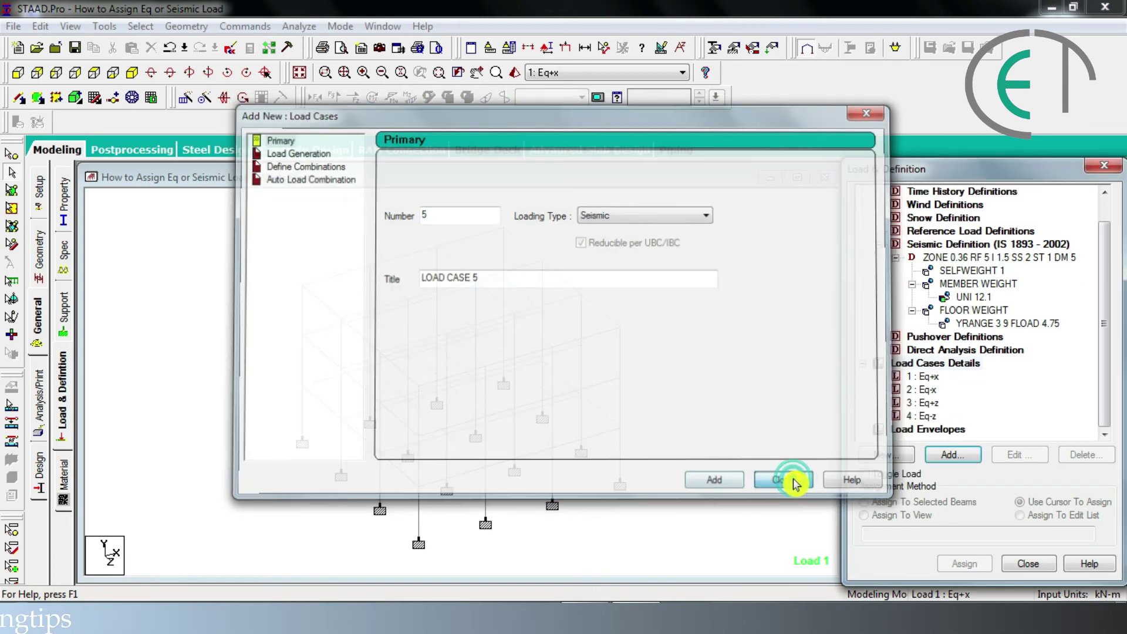
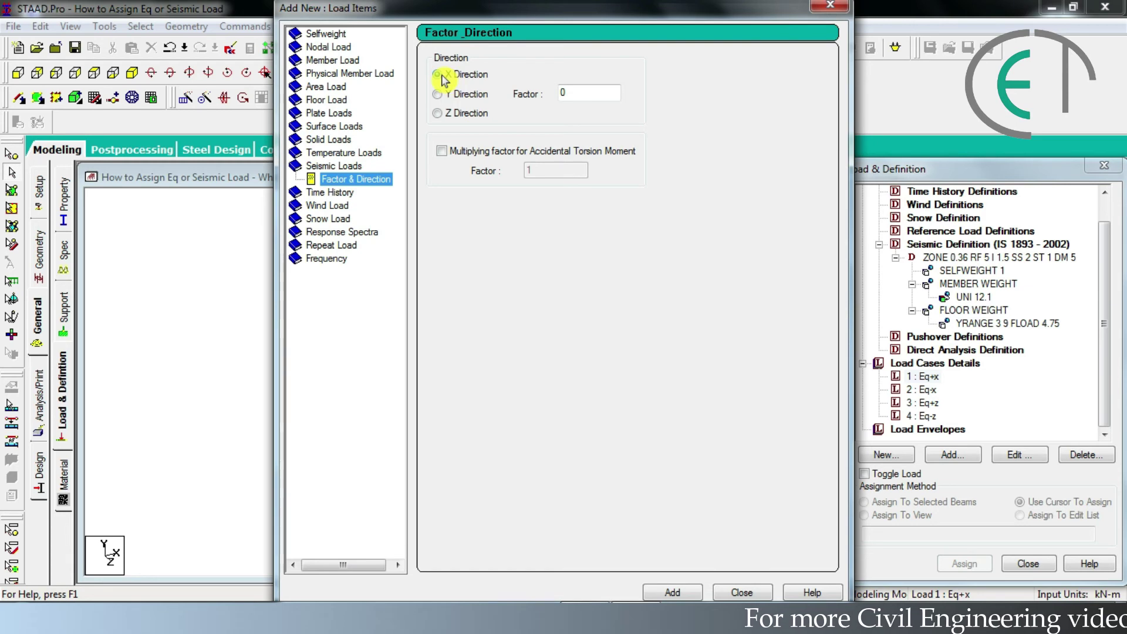
Step: Add a seismic load in the X direction with factor 1 to load case Eq+x
{"action": "double_click", "coordinate": [572, 92]}
{"action": "type", "text": "1"}
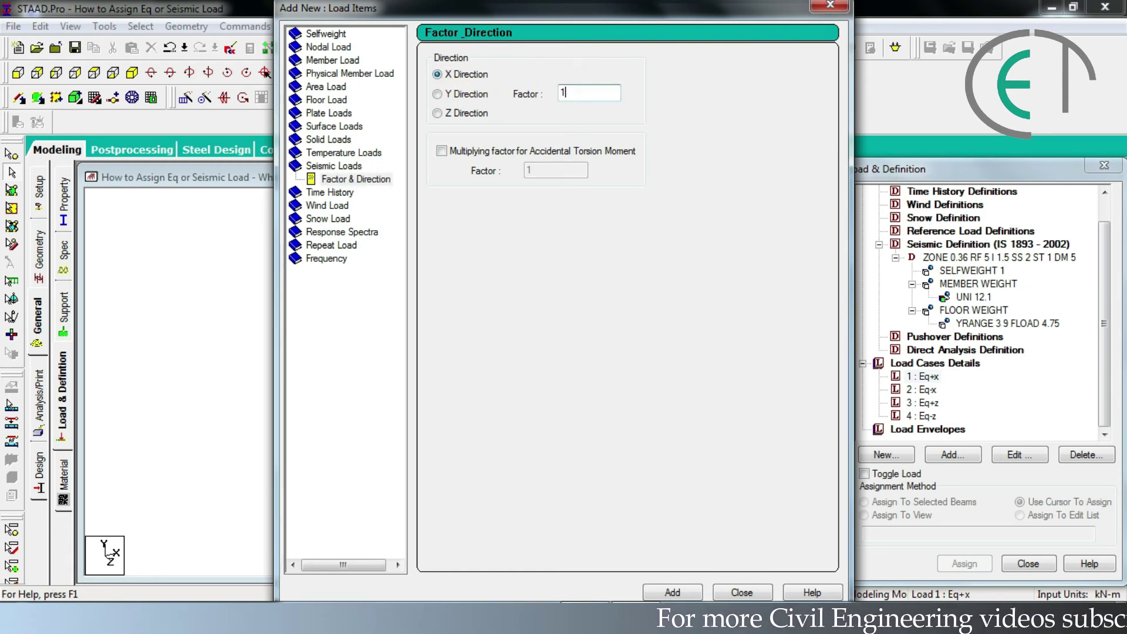
{"action": "left_click", "coordinate": [662, 593]}
{"action": "left_click", "coordinate": [728, 594]}
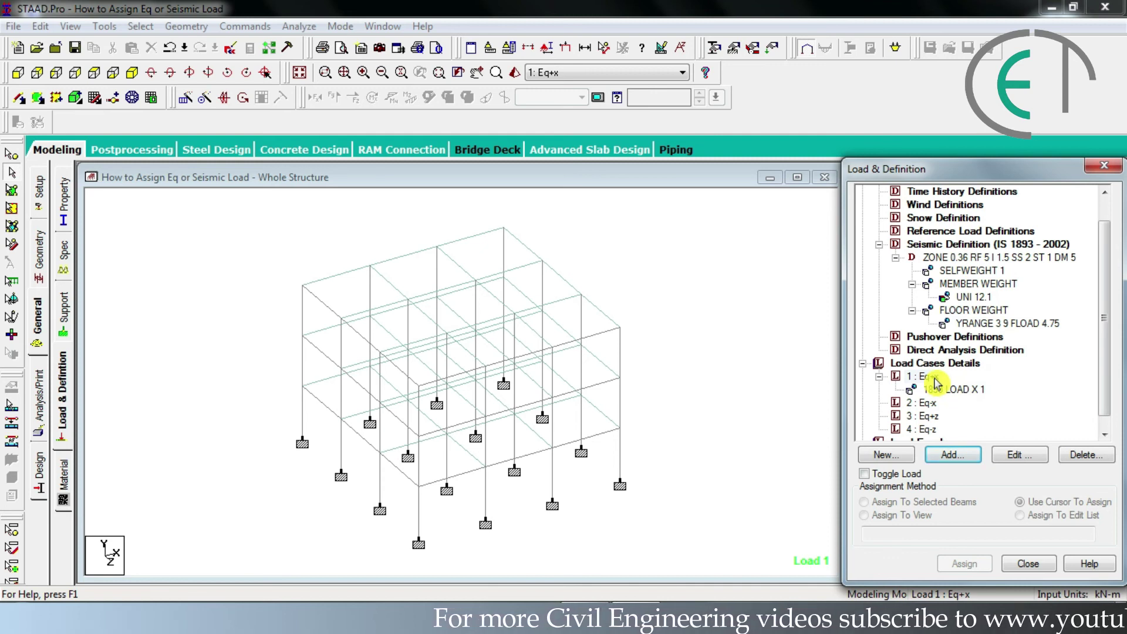
Step: Add a seismic load in the X direction with factor -1 to load case Eq-x
{"action": "left_click", "coordinate": [932, 404]}
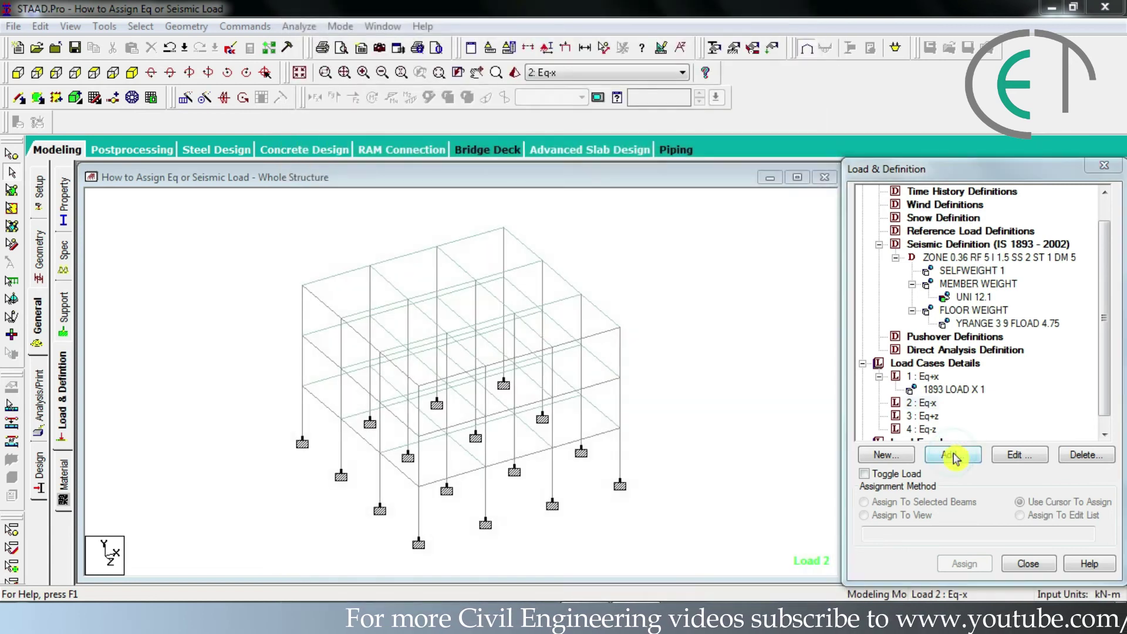
{"action": "left_click", "coordinate": [952, 456]}
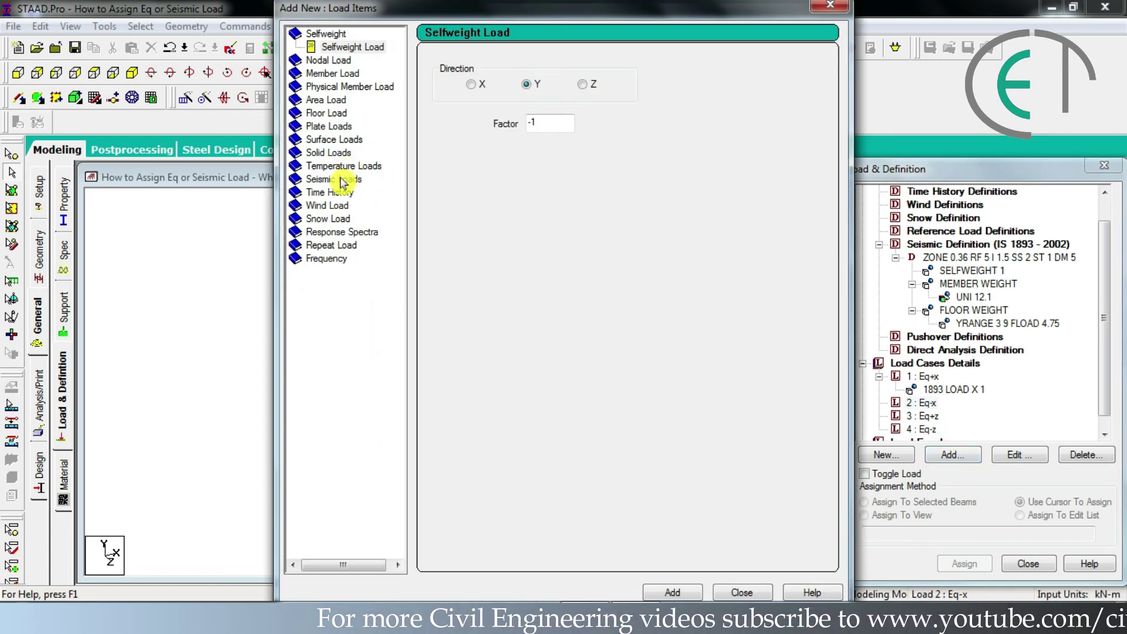
{"action": "left_click", "coordinate": [343, 183]}
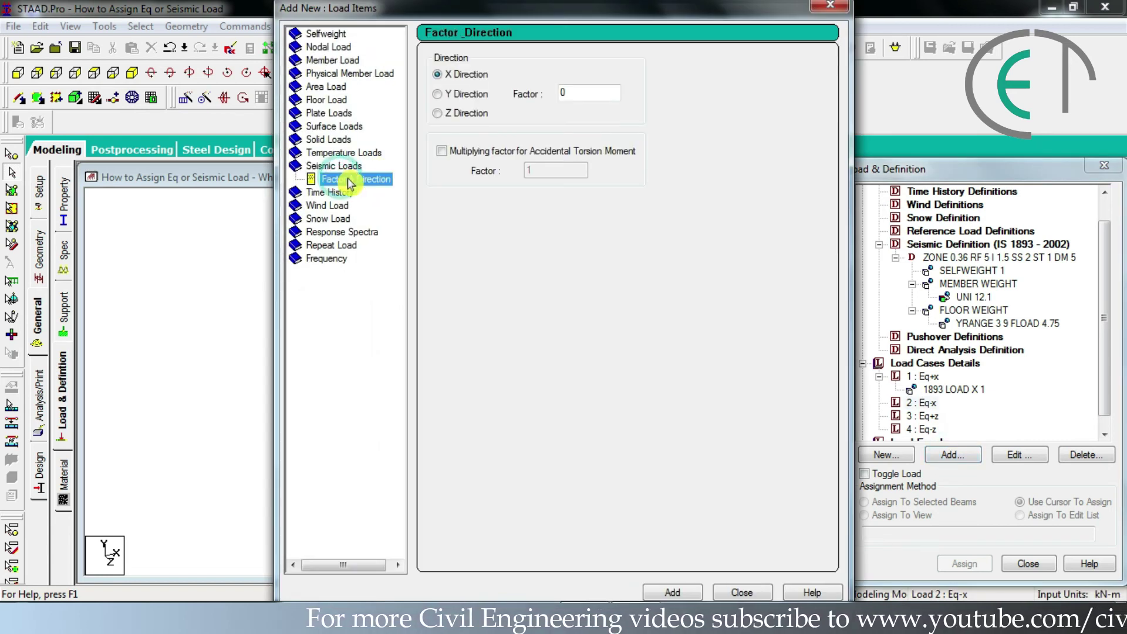
{"action": "double_click", "coordinate": [571, 93]}
{"action": "type", "text": "-1"}
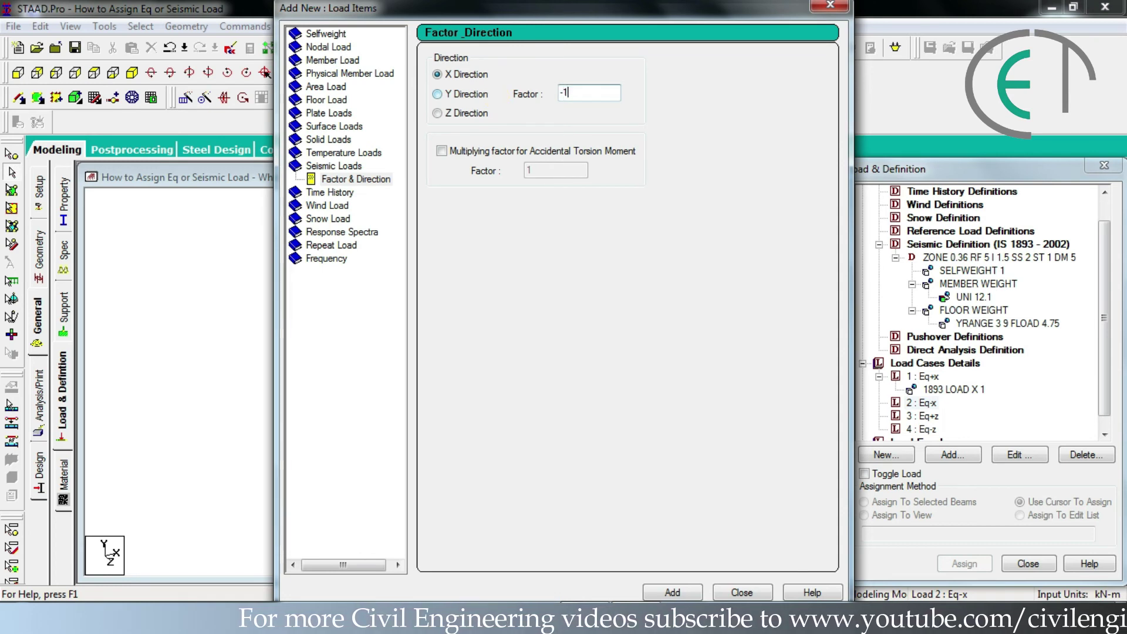
{"action": "left_click", "coordinate": [673, 593]}
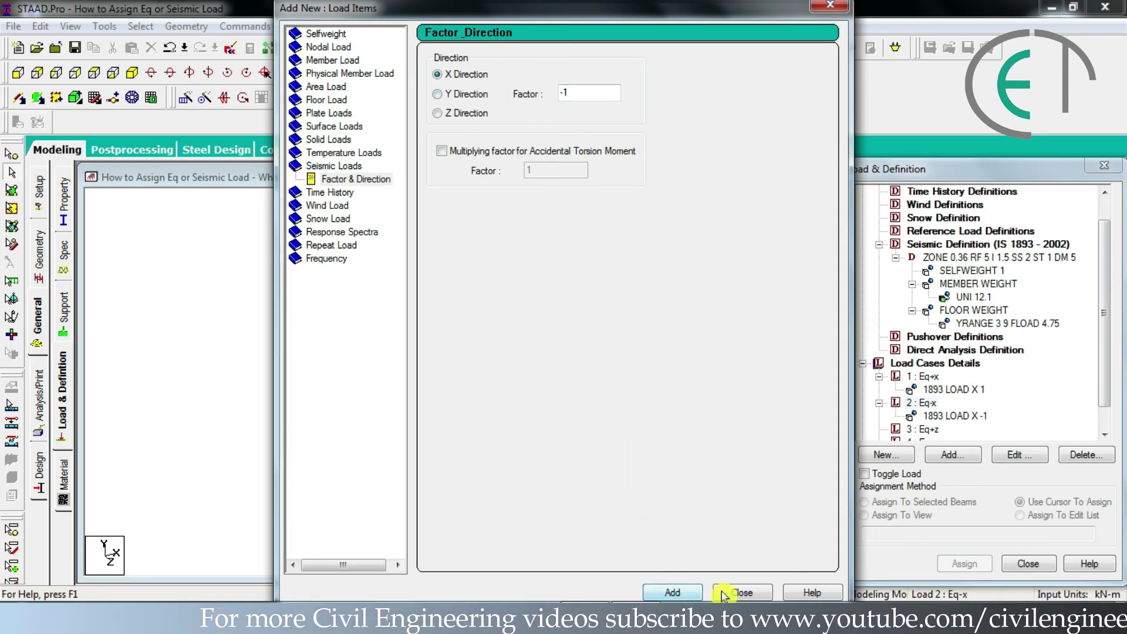
{"action": "left_click", "coordinate": [741, 593]}
{"action": "scroll", "coordinate": [1099, 321], "scroll_direction": "down", "scroll_amount": 2}
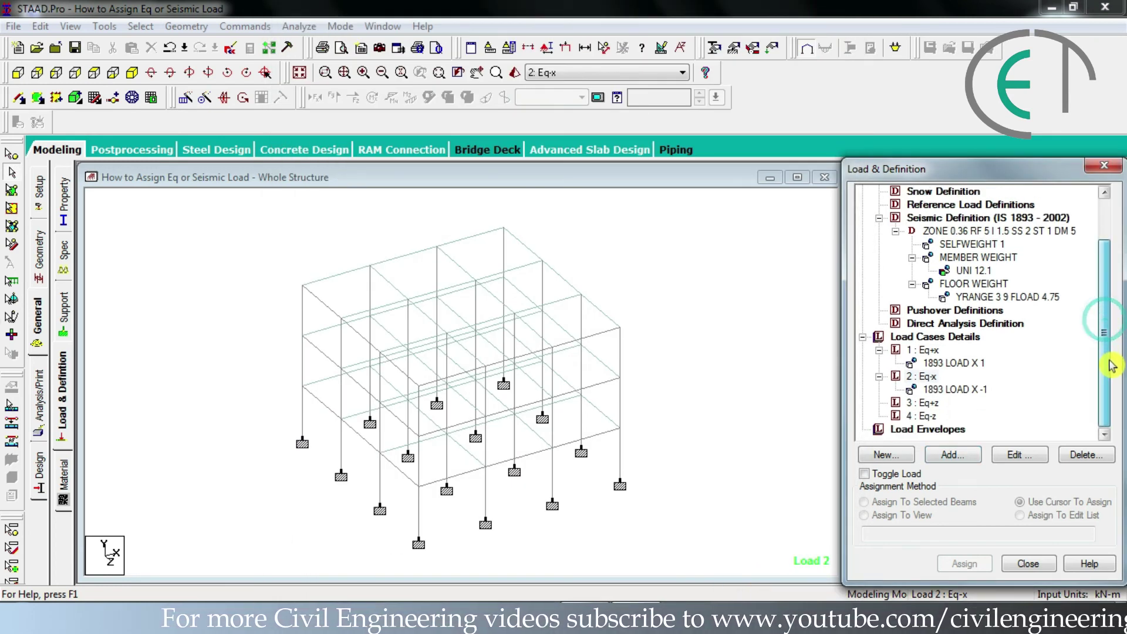
Step: Add a seismic load in the Z direction with factor 1 to load case Eq+z
{"action": "left_click", "coordinate": [926, 402]}
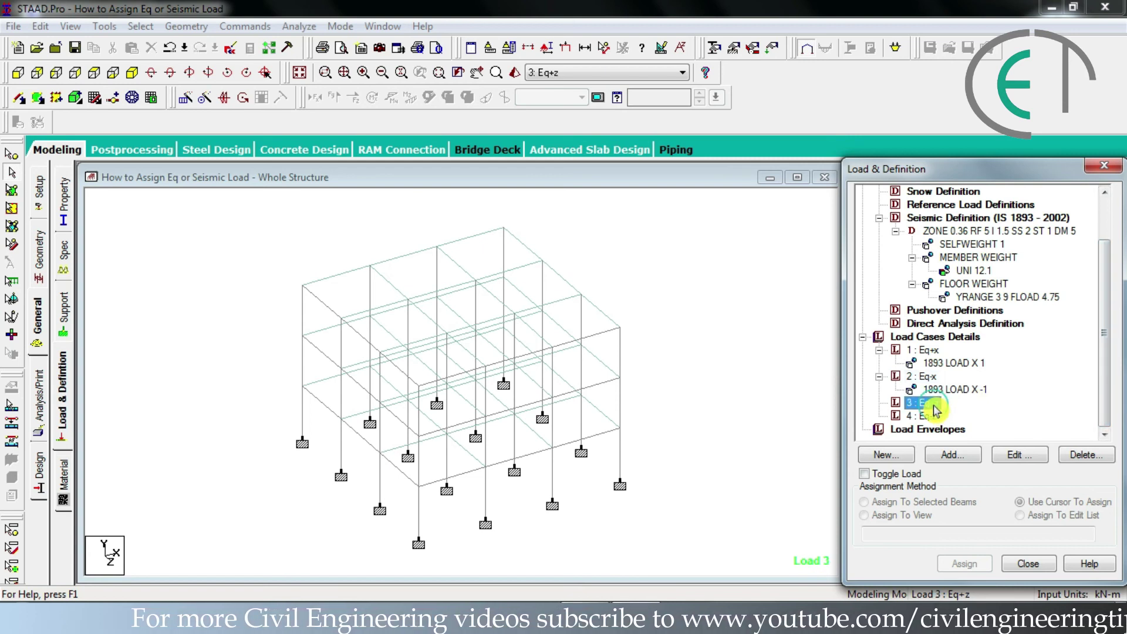
{"action": "left_click", "coordinate": [949, 455]}
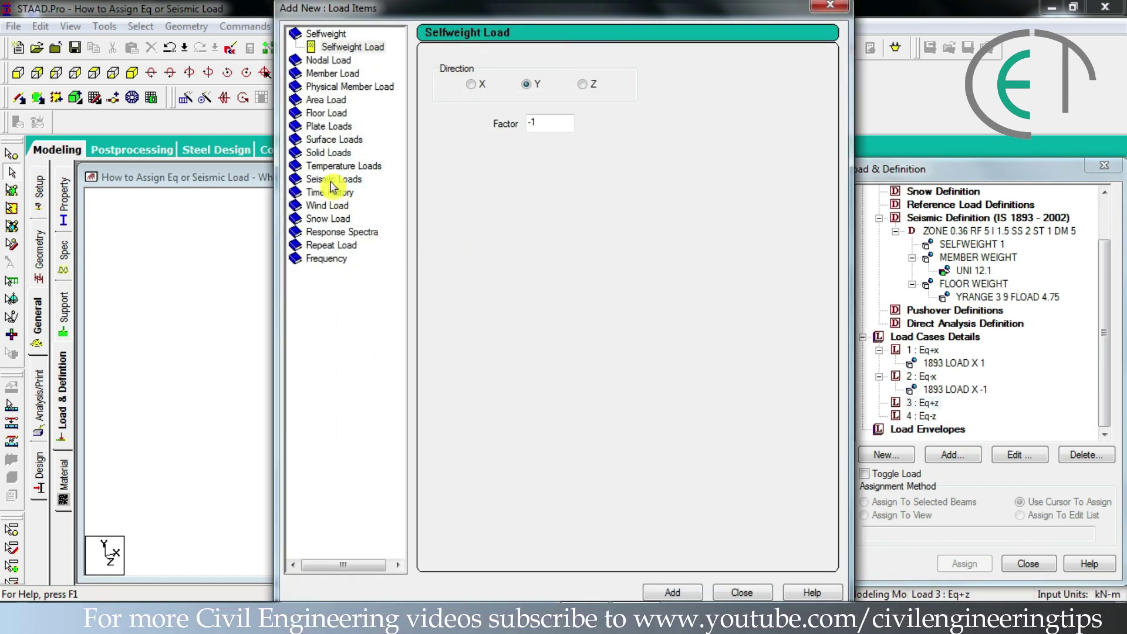
{"action": "left_click", "coordinate": [352, 167]}
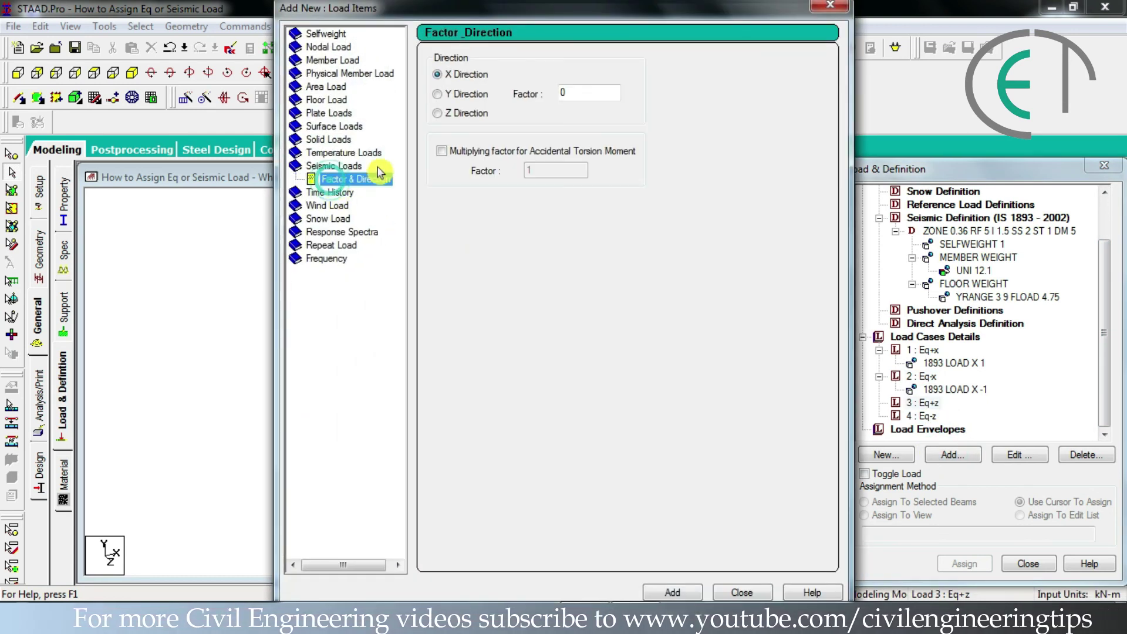
{"action": "left_click", "coordinate": [439, 114]}
{"action": "left_click_drag", "start_coordinate": [587, 94], "coordinate": [550, 95]}
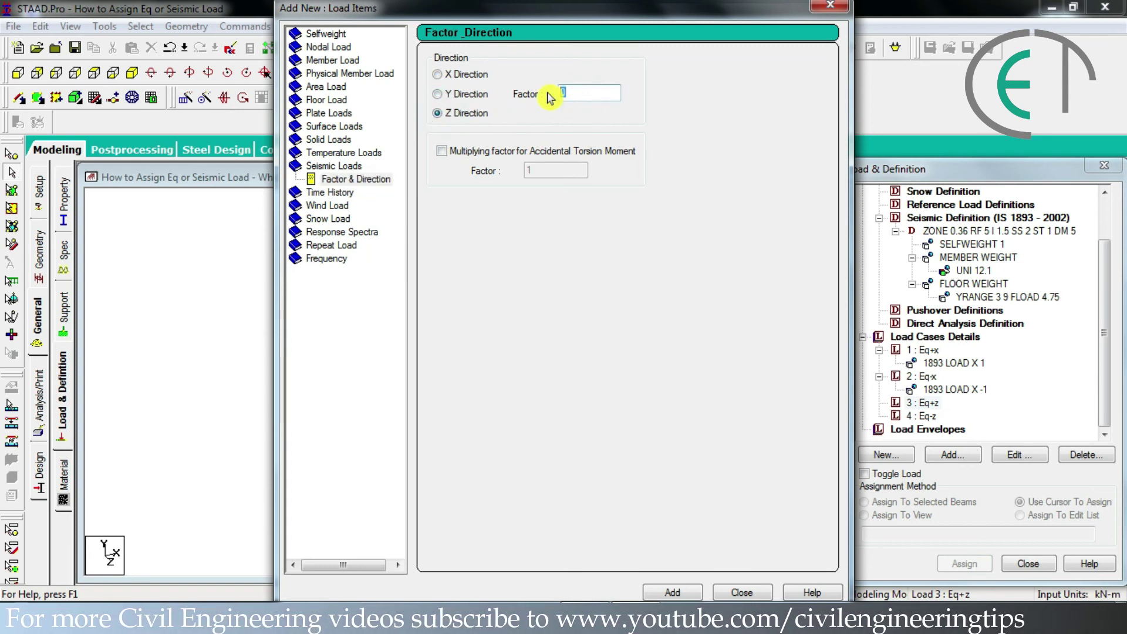
{"action": "type", "text": "1"}
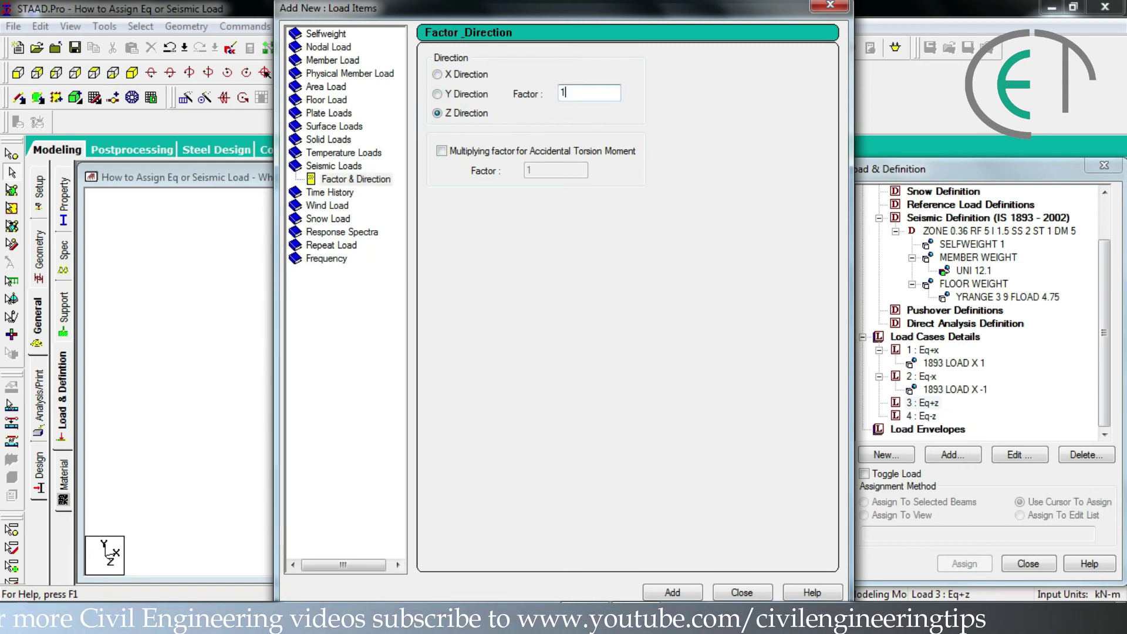
{"action": "left_click", "coordinate": [678, 594]}
{"action": "left_click", "coordinate": [741, 592]}
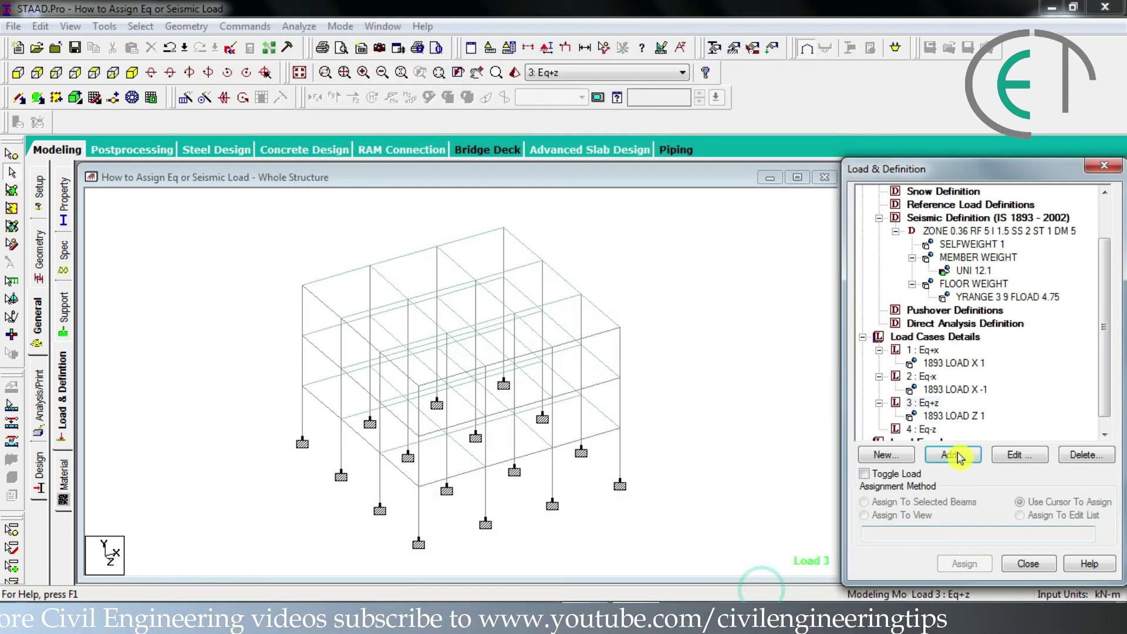
Step: Save the modified structure and add a seismic load in the Z direction with factor -1 to load case Eq-z
{"action": "left_click_drag", "start_coordinate": [1101, 327], "coordinate": [1100, 385]}
{"action": "left_click", "coordinate": [934, 413]}
{"action": "left_click", "coordinate": [461, 330]}
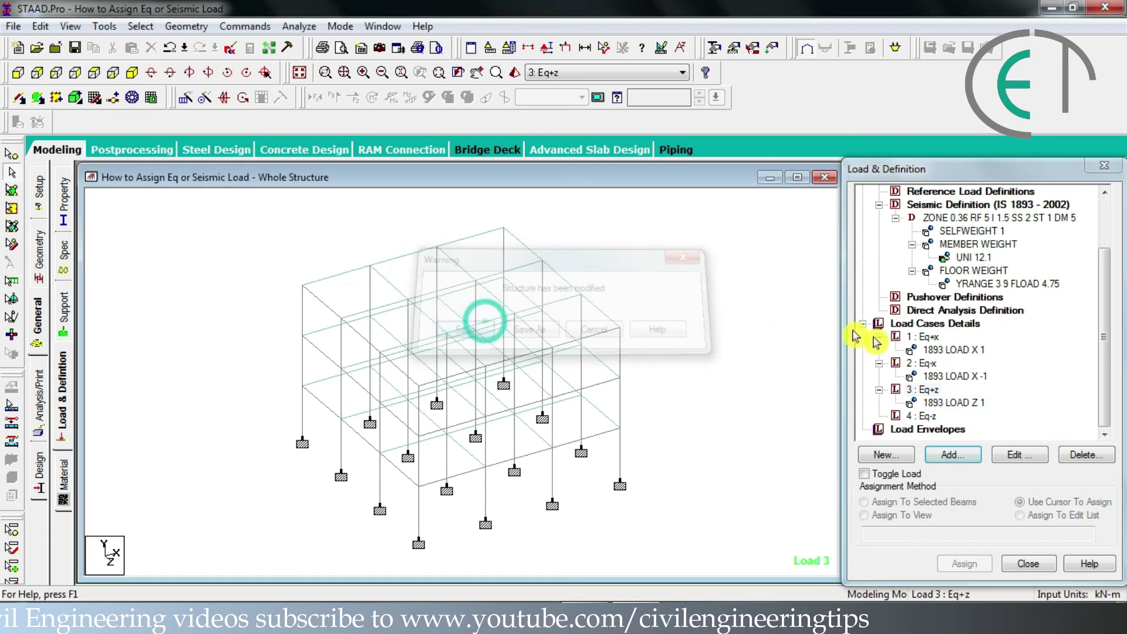
{"action": "left_click", "coordinate": [929, 416]}
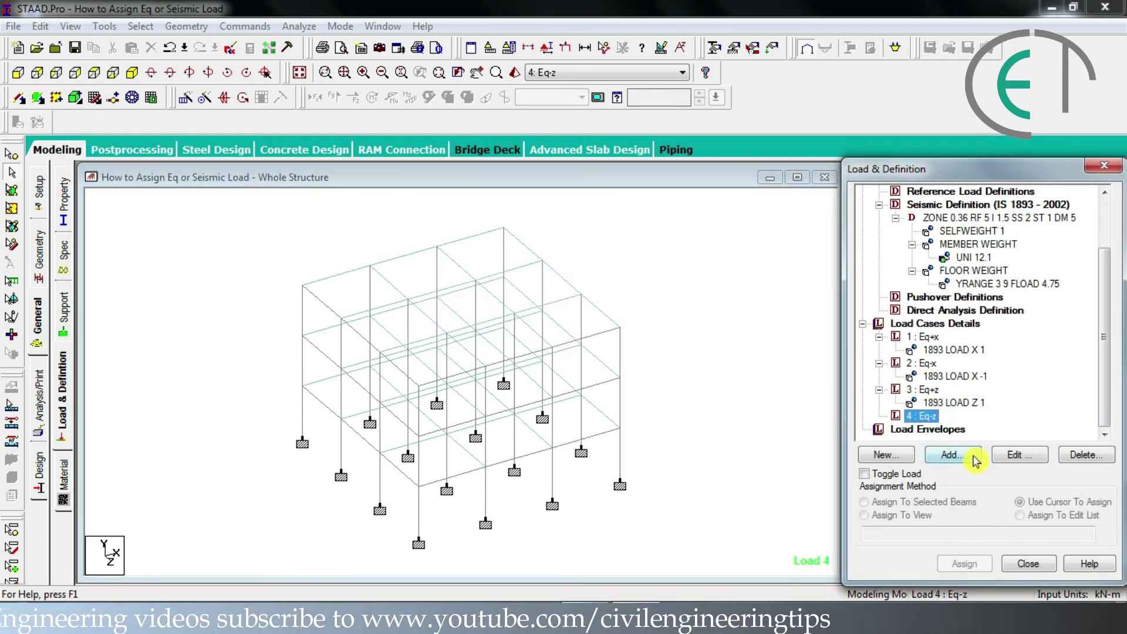
{"action": "left_click", "coordinate": [951, 455]}
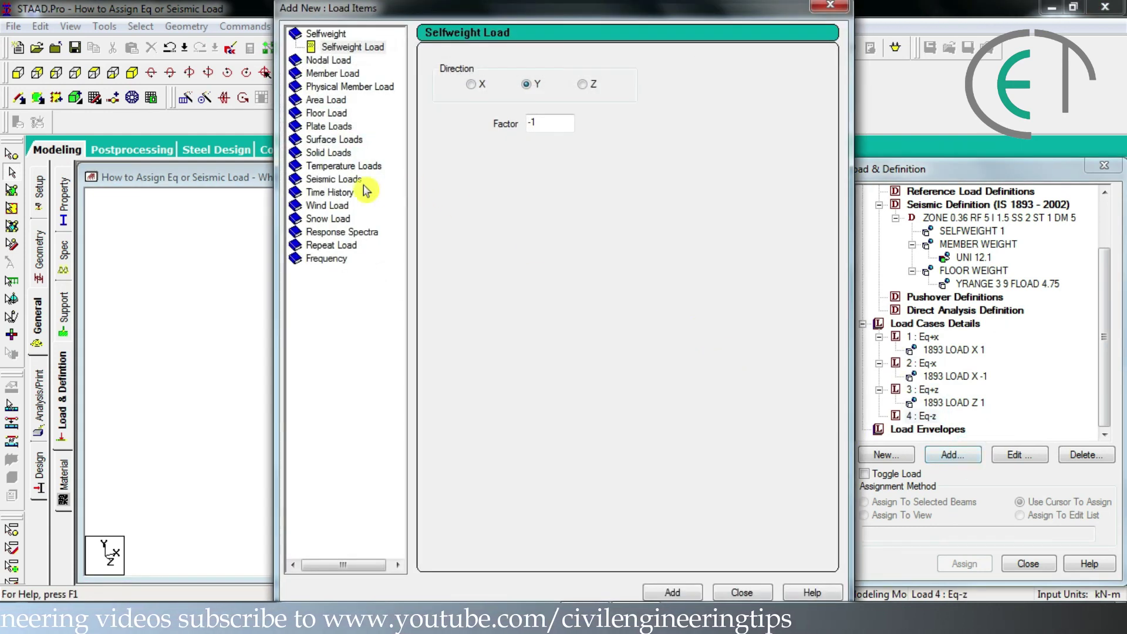
{"action": "left_click", "coordinate": [345, 179]}
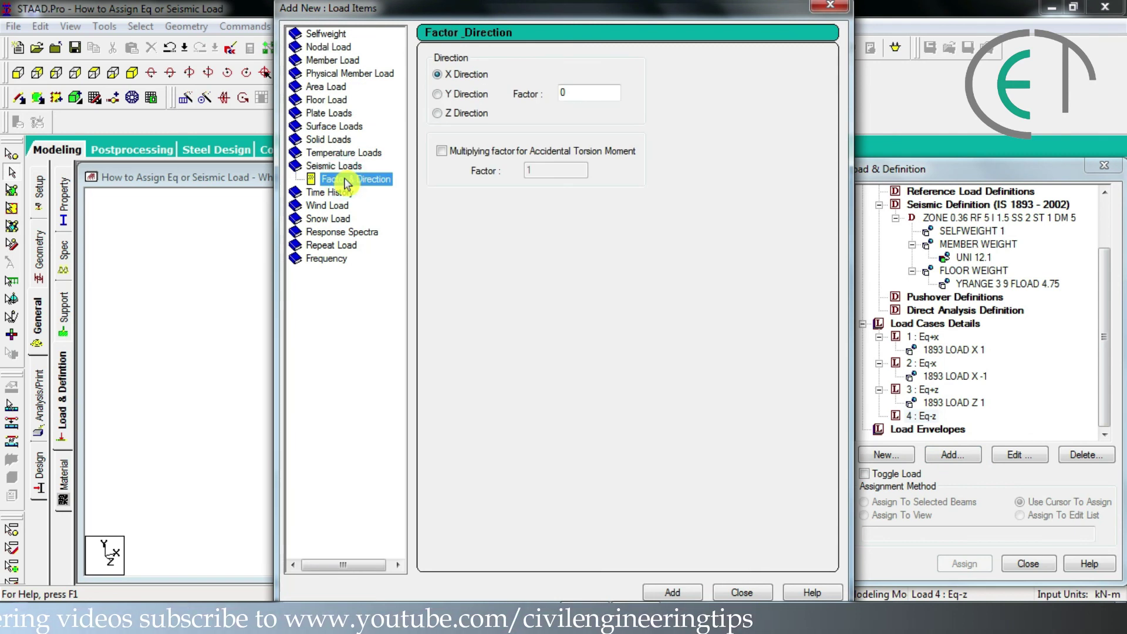
{"action": "left_click", "coordinate": [439, 113]}
{"action": "double_click", "coordinate": [580, 92]}
{"action": "type", "text": "-1"}
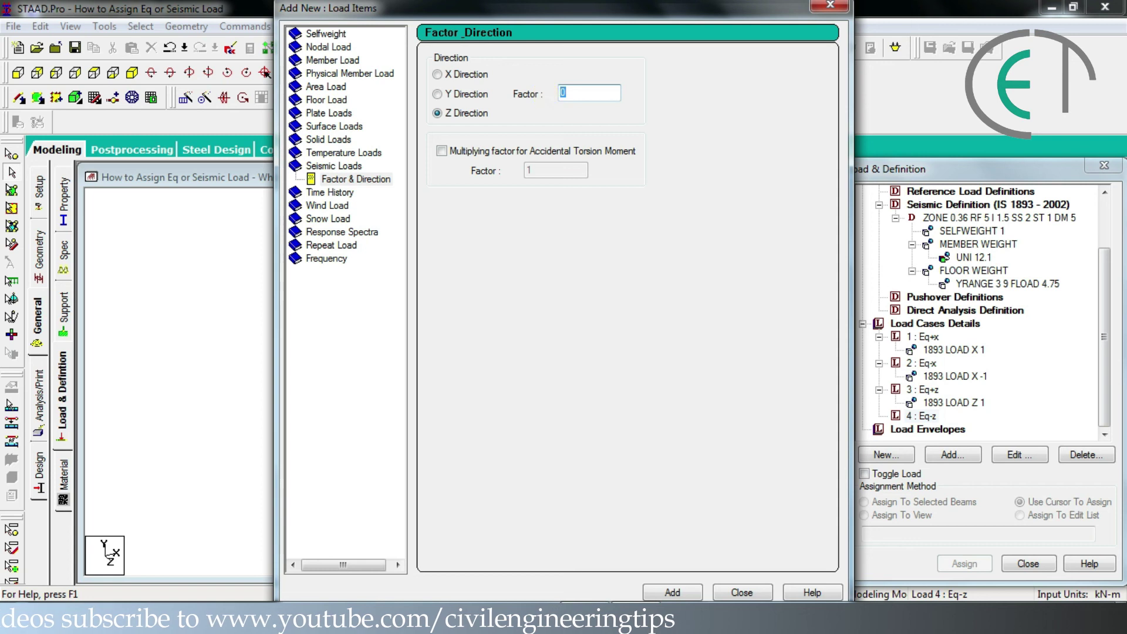
{"action": "left_click", "coordinate": [669, 593]}
{"action": "left_click", "coordinate": [737, 593]}
{"action": "left_click_drag", "start_coordinate": [1104, 342], "coordinate": [1109, 357]}
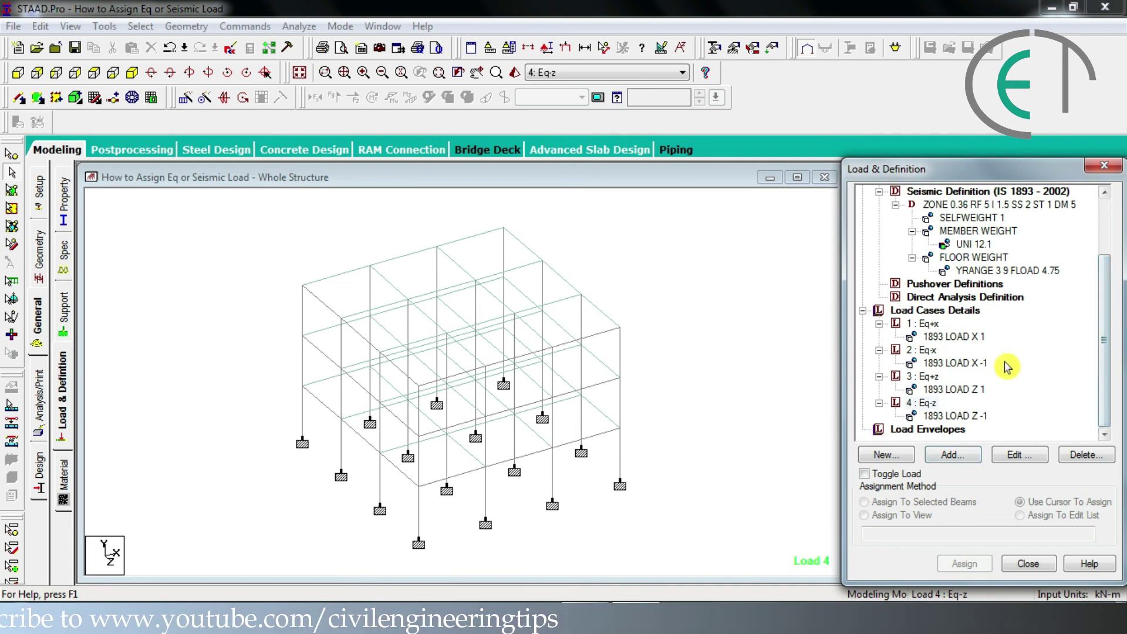